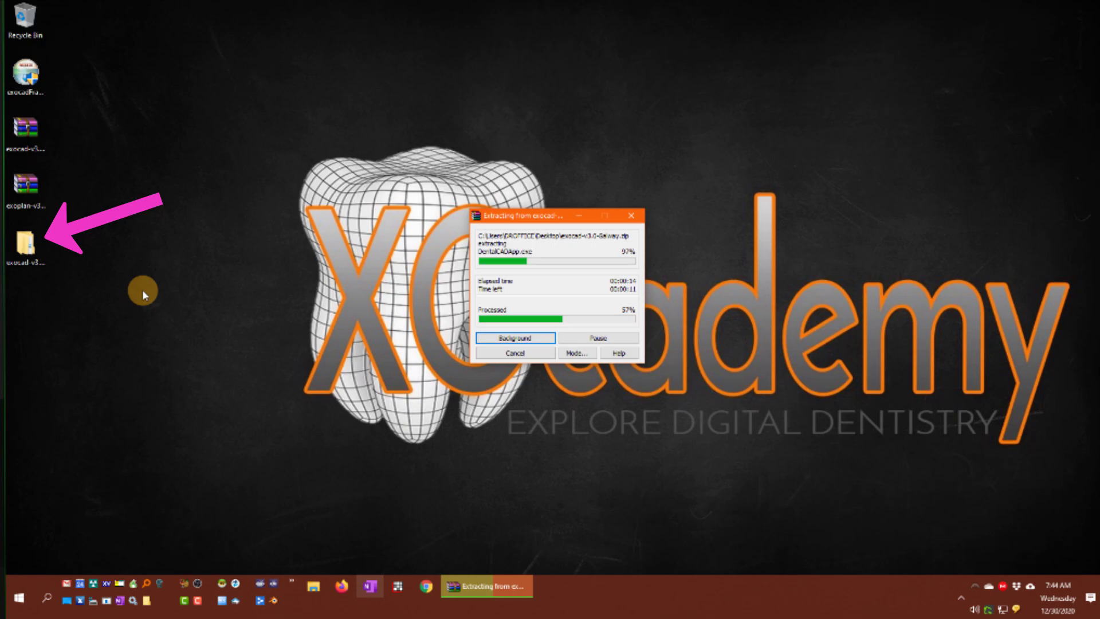
Step: Open the extracted exocad-v3.0-Galway folder on the desktop and the inner folder of the same name
click(21, 247)
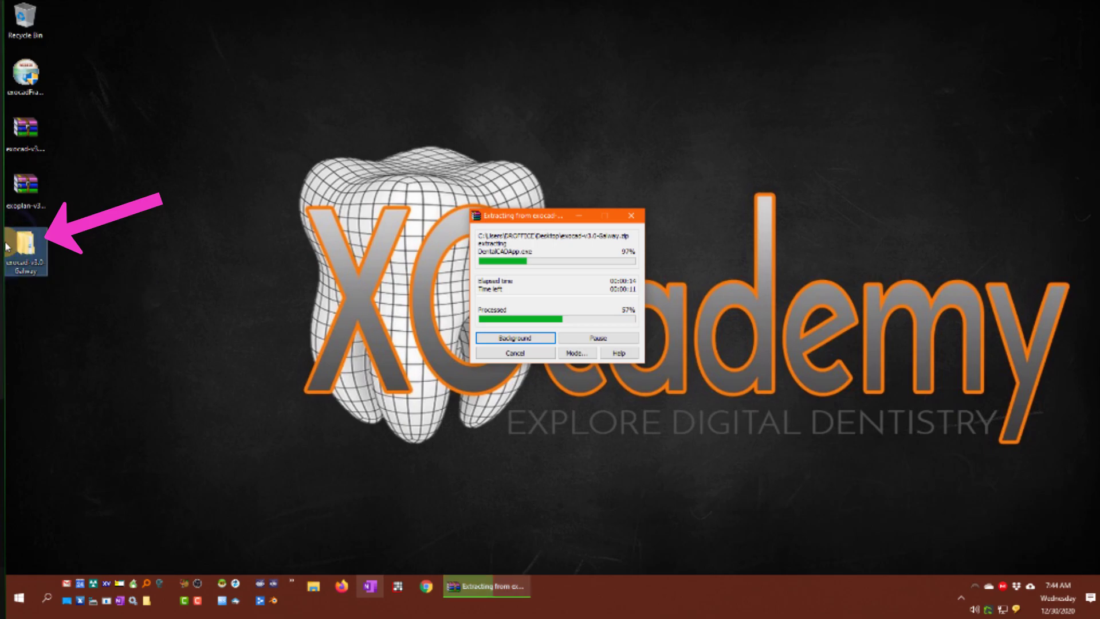
click(141, 281)
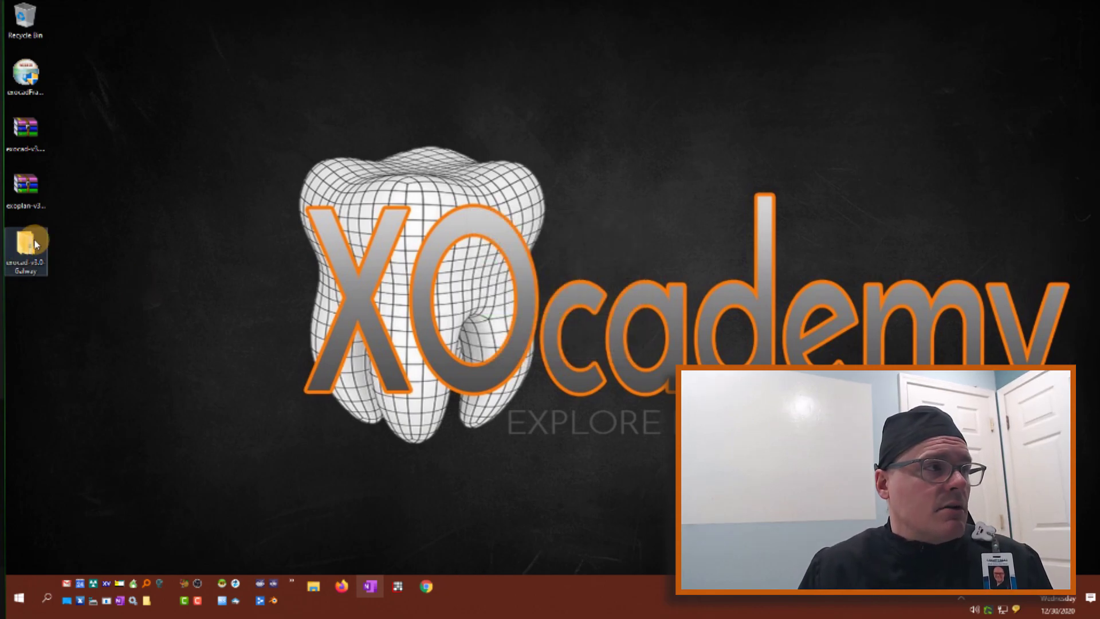
double_click(9, 244)
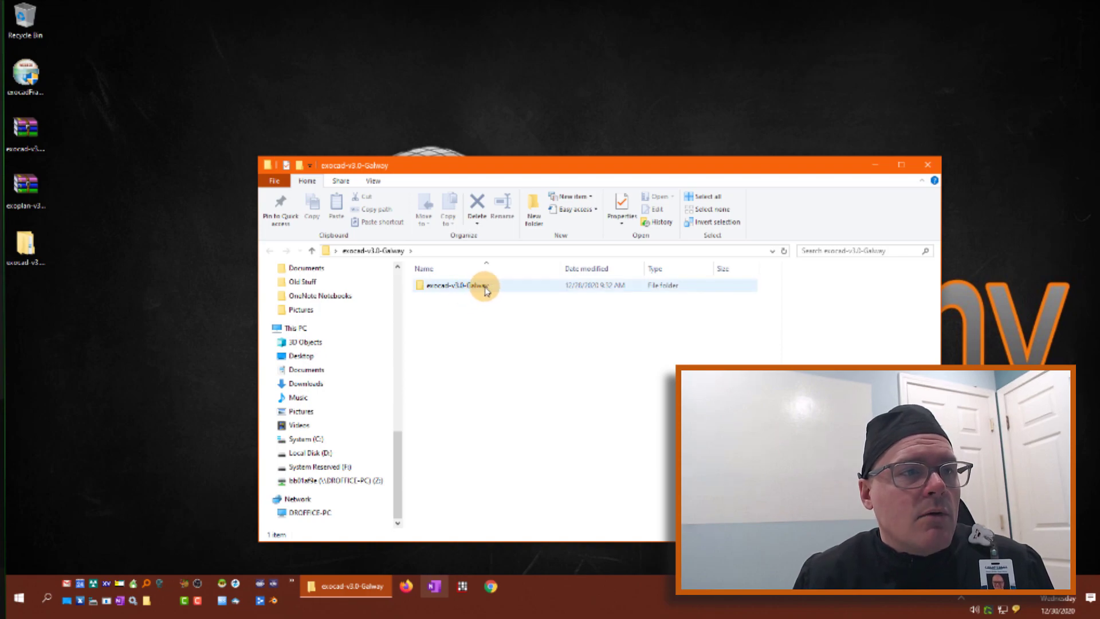
double_click(486, 288)
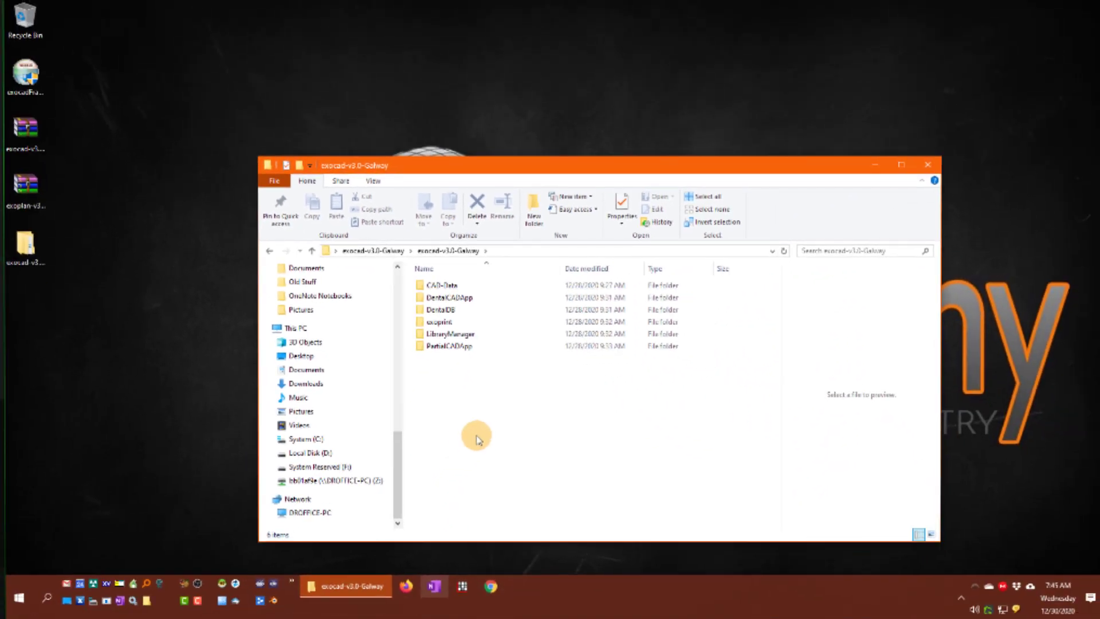
Step: Return to the outer exocad-v3.0-Galway folder and clear the selection of its inner folder
click(383, 251)
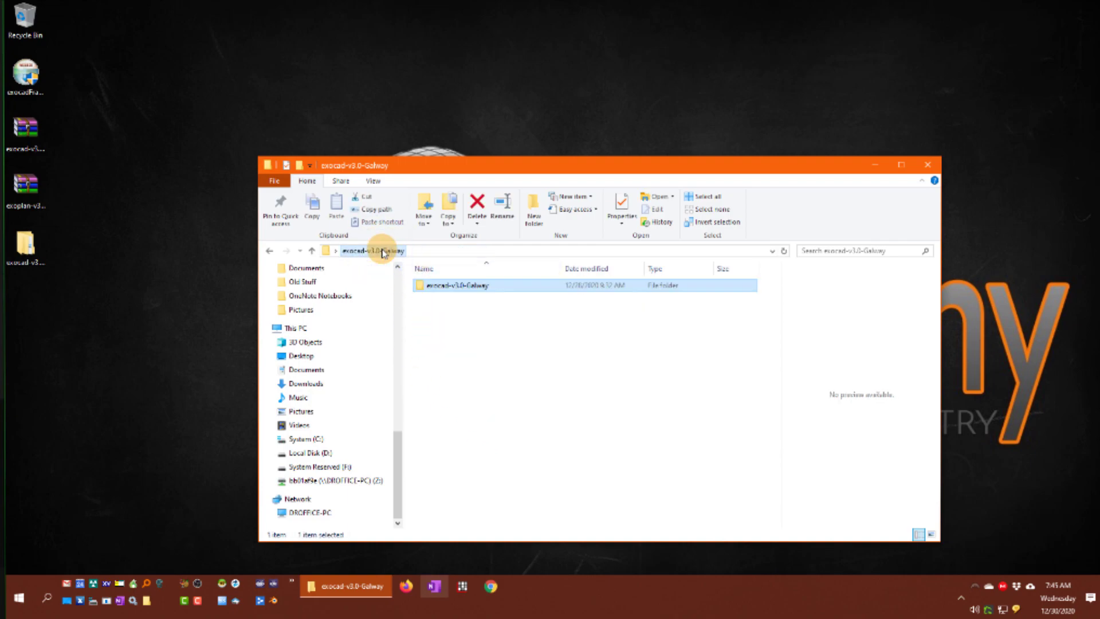
click(497, 392)
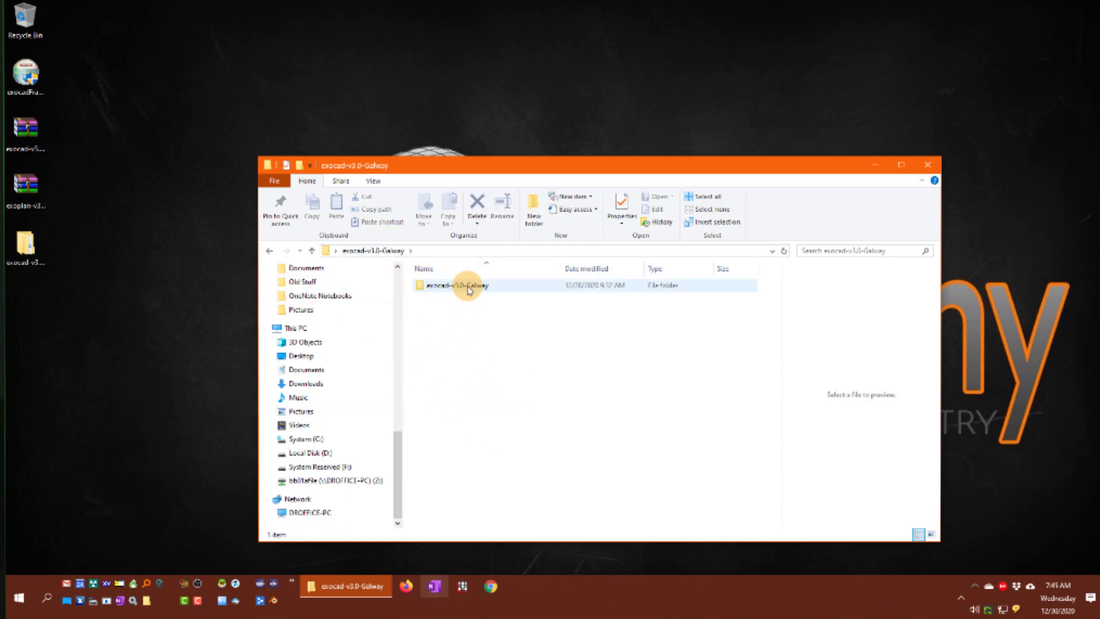
mouse_move(465, 294)
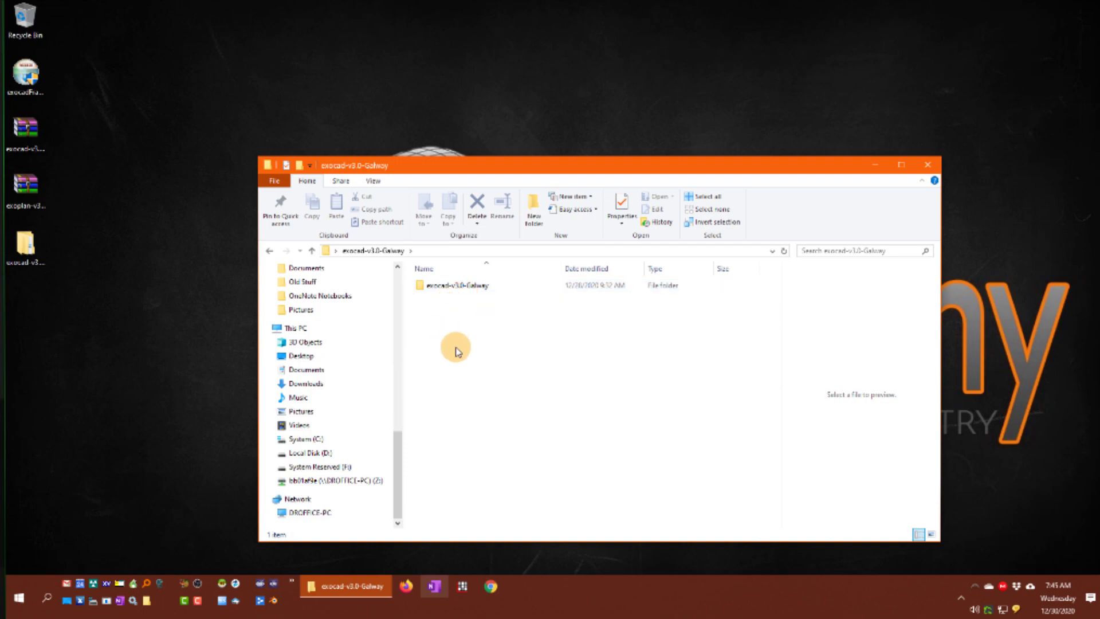
Step: Open the Documents folder under This PC and show its address as editable text
drag(400, 461, 427, 295)
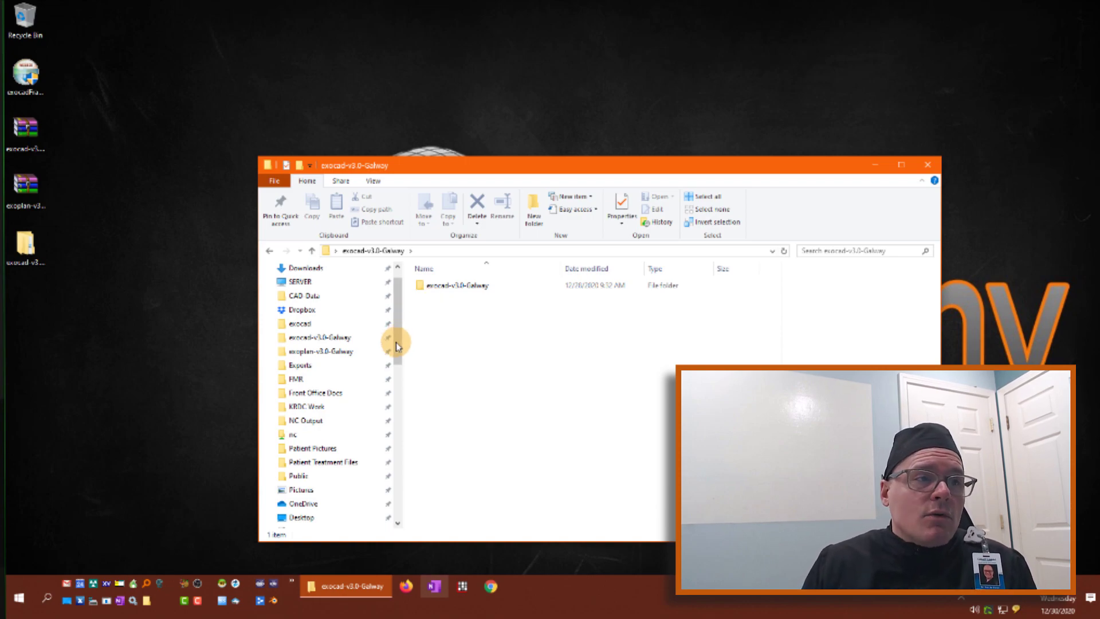
scroll(397, 304, up, 1)
click(466, 287)
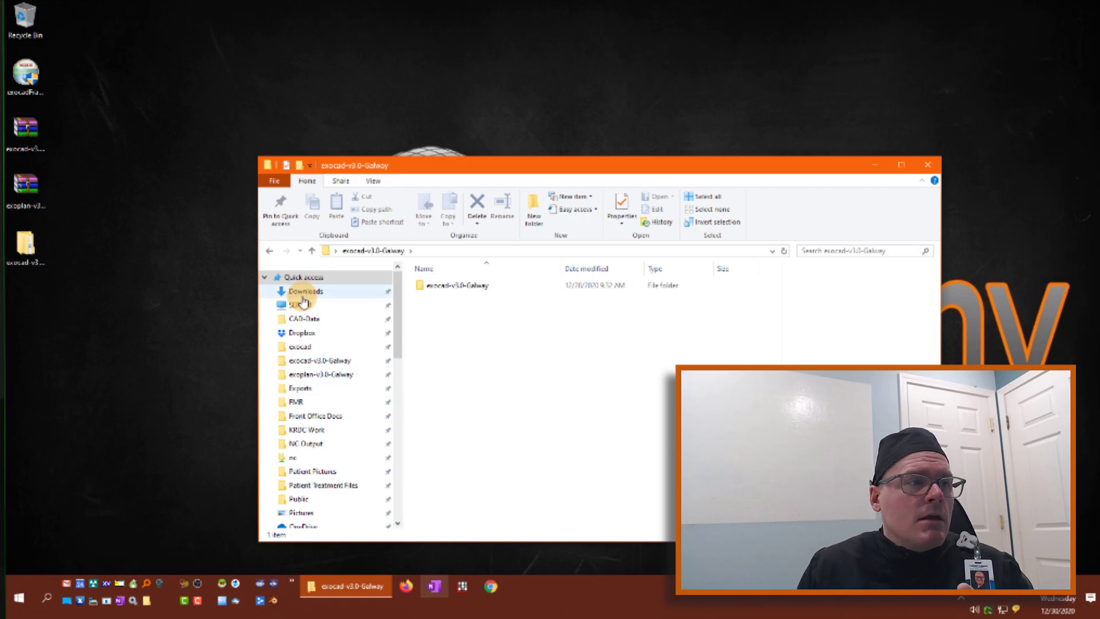
scroll(387, 365, down, 3)
scroll(387, 365, down, 9)
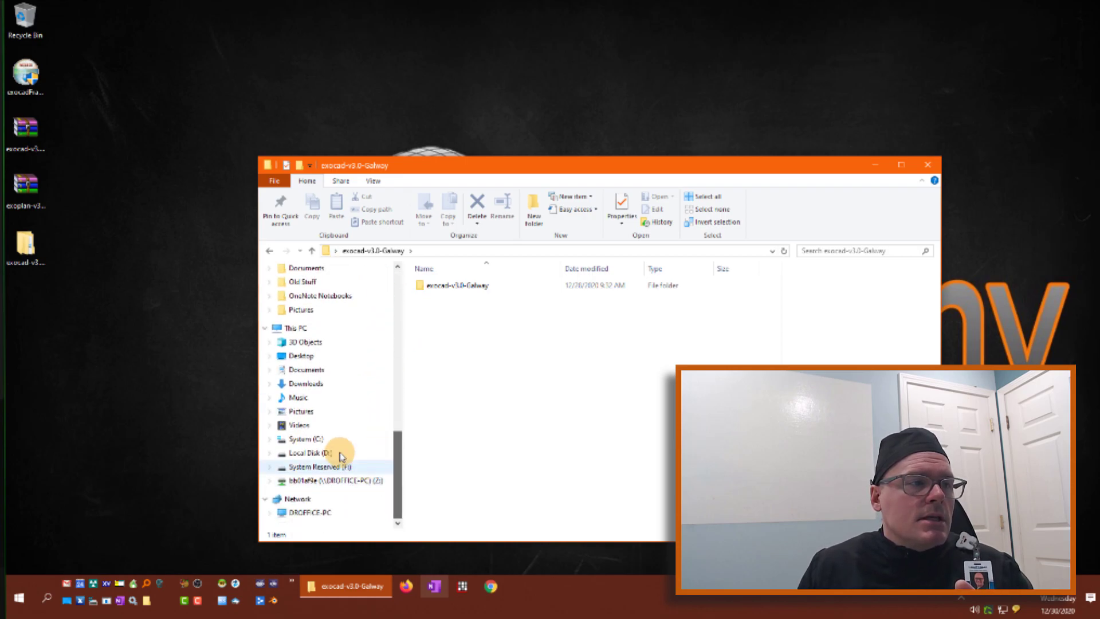
click(301, 369)
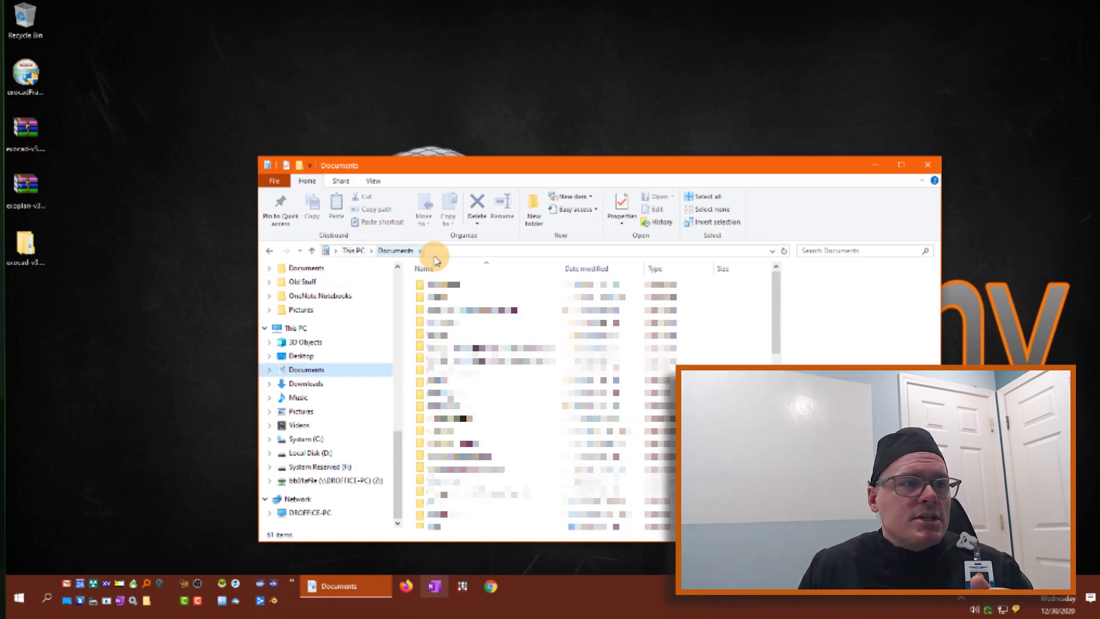
click(455, 251)
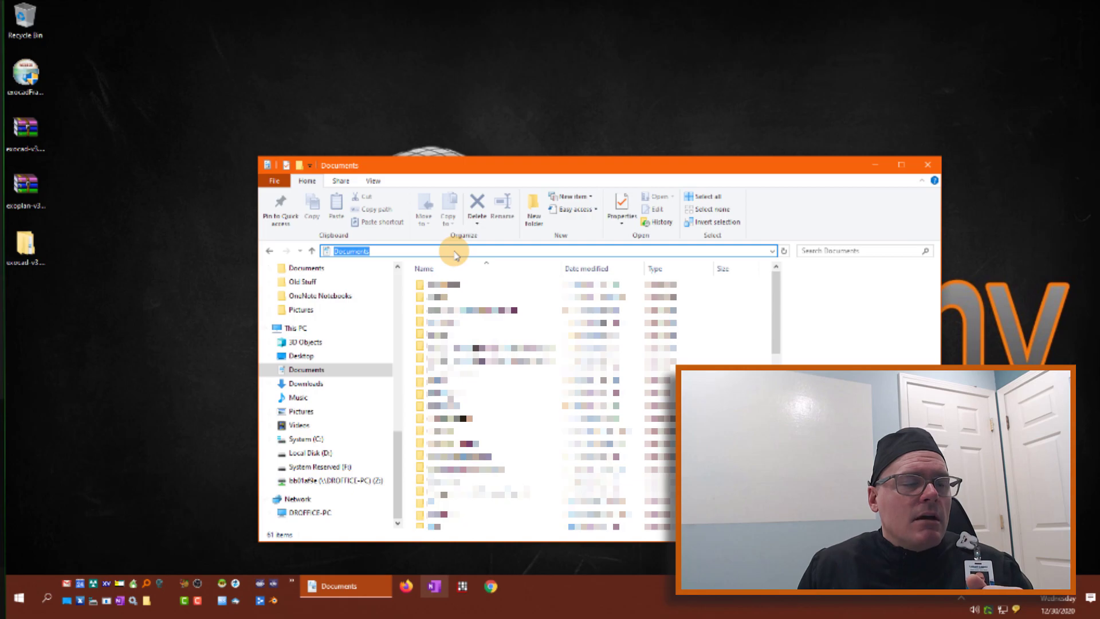
Step: Go to Documents through System (C:), Users and the user's profile folder, and show its full path
click(307, 439)
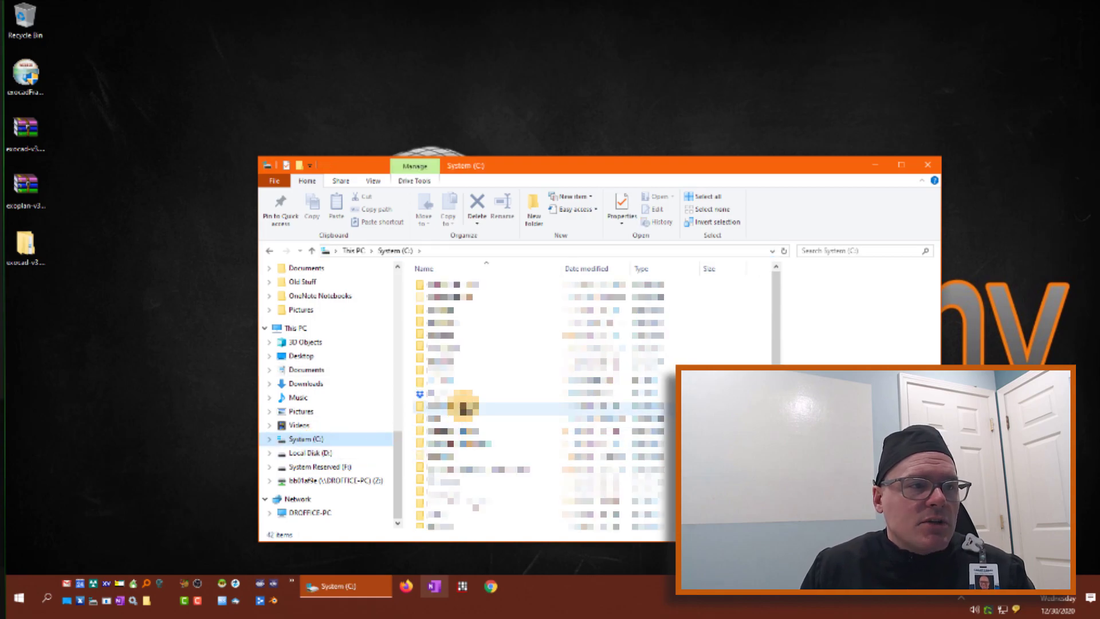
double_click(422, 468)
double_click(442, 297)
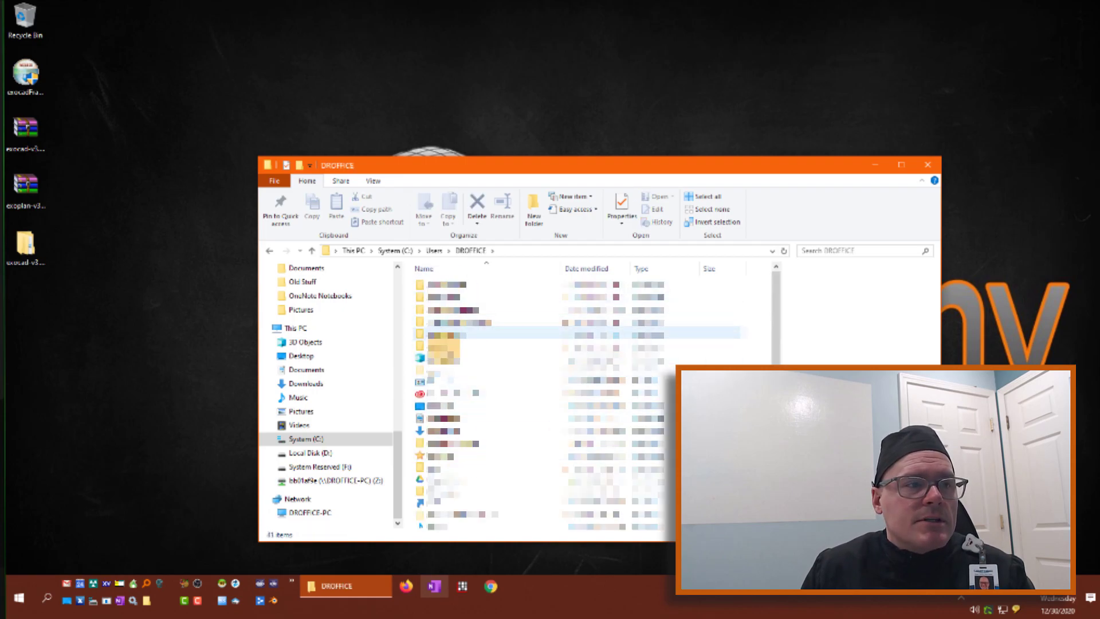
double_click(444, 418)
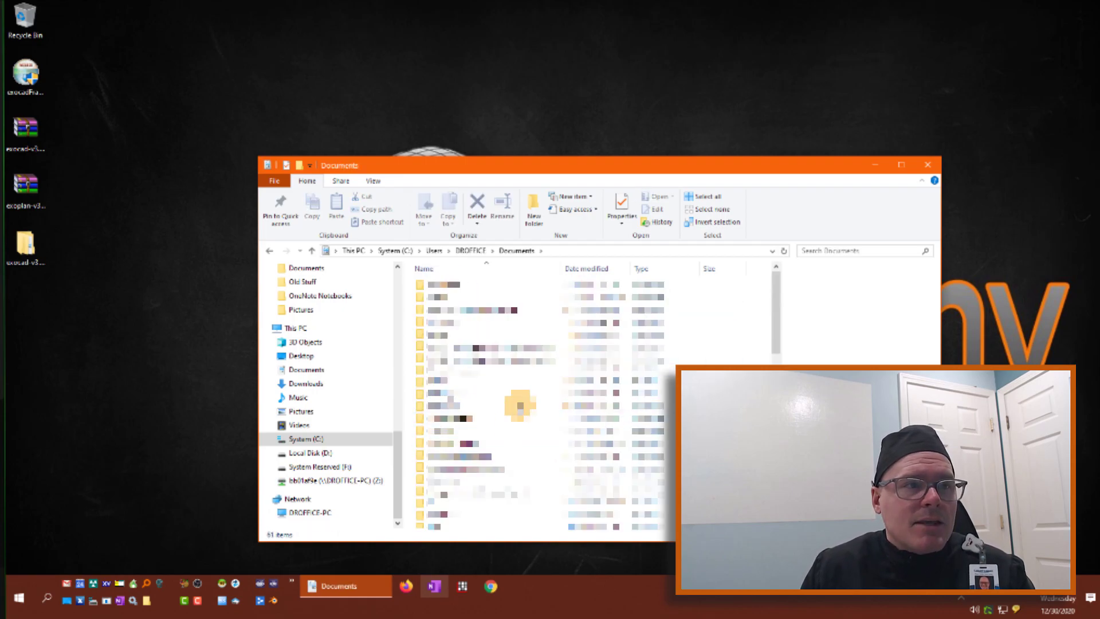
click(560, 252)
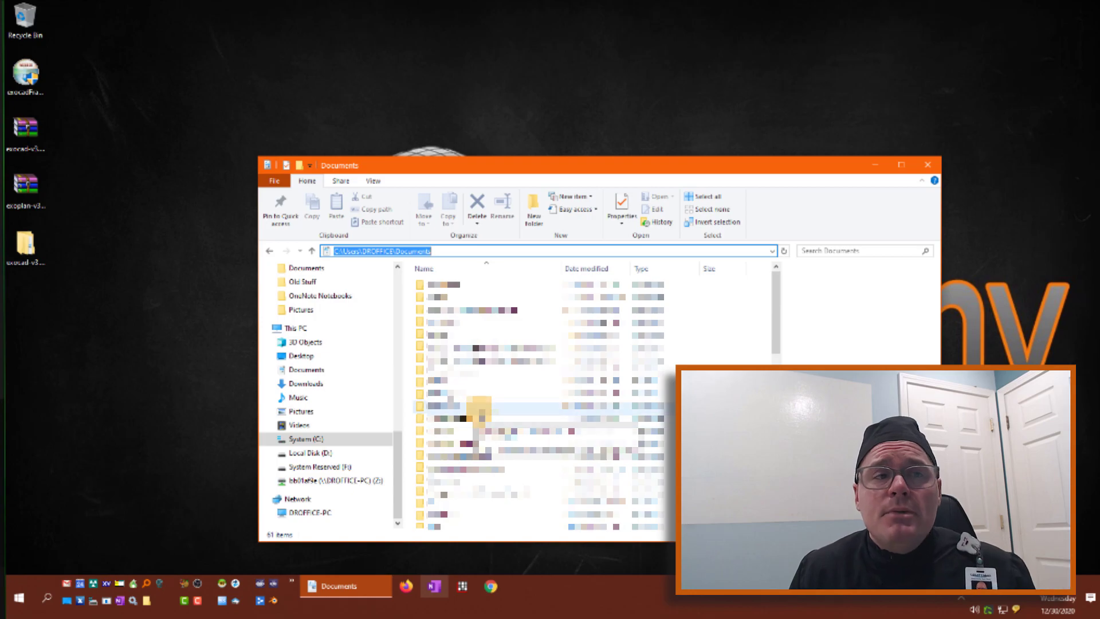
Step: Look through the Documents contents and the folder tree, and open the Dropbox folder
scroll(469, 367, down, 2)
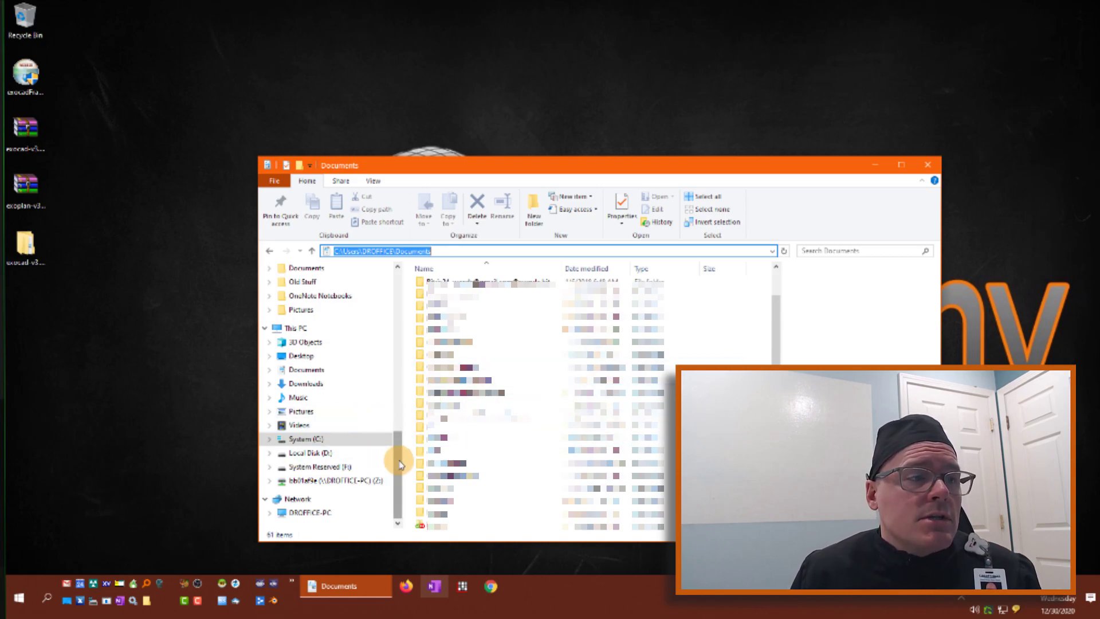
scroll(393, 454, up, 6)
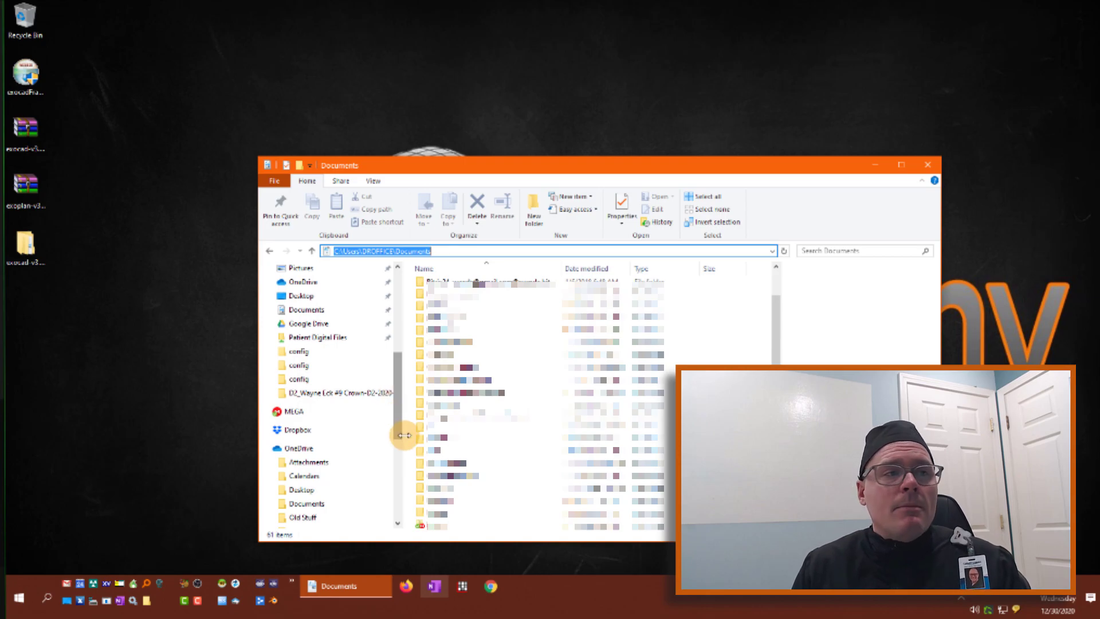
mouse_move(398, 373)
mouse_down()
mouse_move(401, 350)
mouse_move(366, 398)
mouse_up()
click(298, 360)
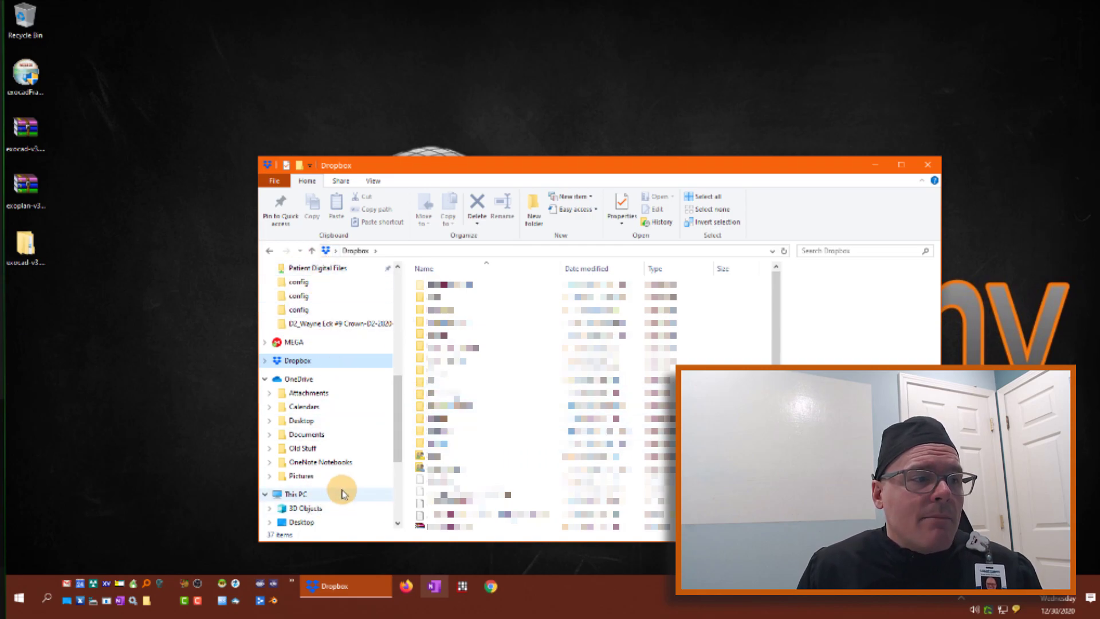
Step: Open the Dropbox folder on System (C:) and its exocad subfolder
click(294, 496)
double_click(476, 444)
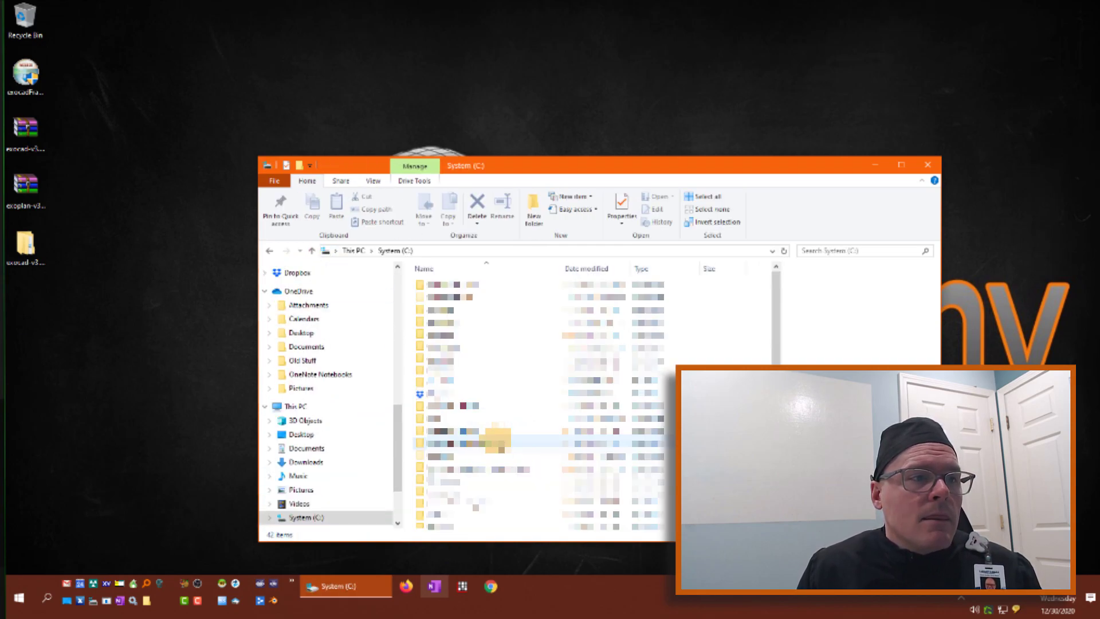
click(453, 393)
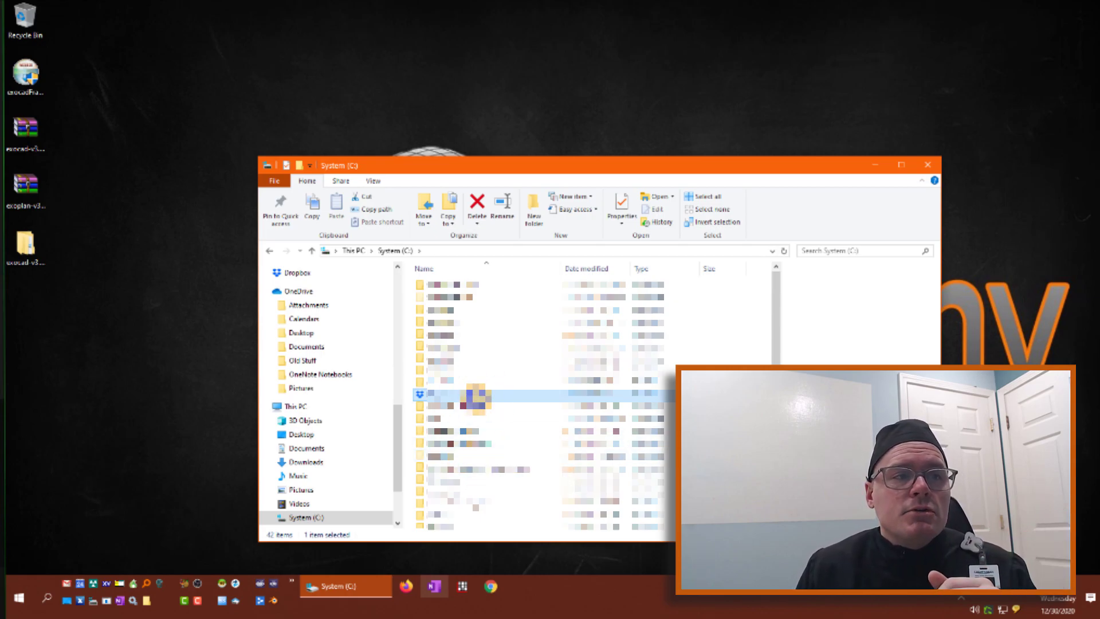
double_click(478, 395)
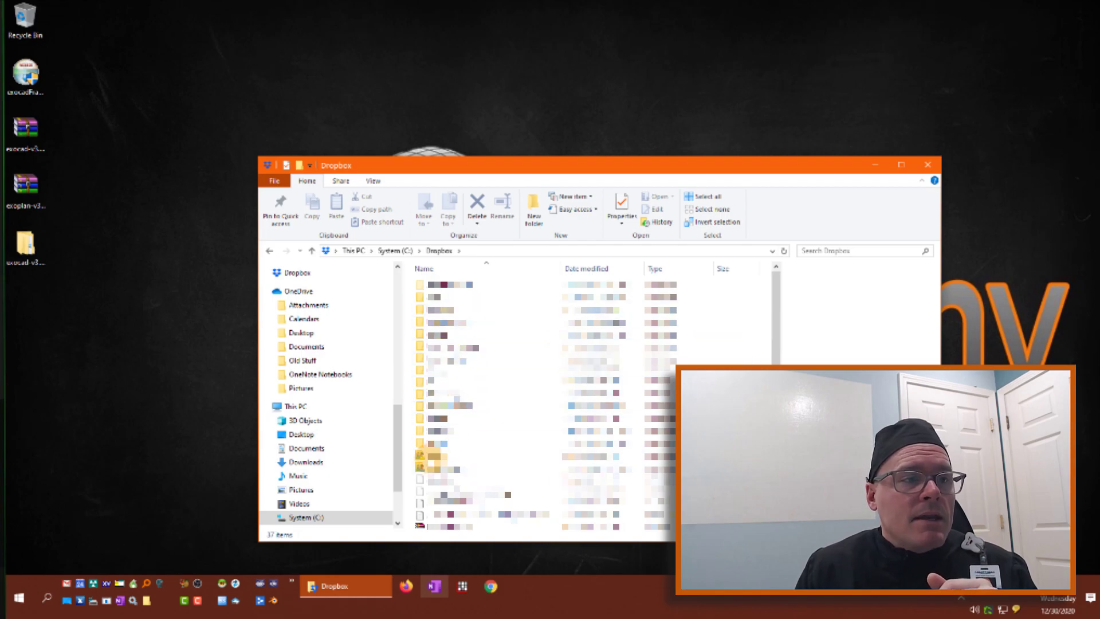
double_click(432, 326)
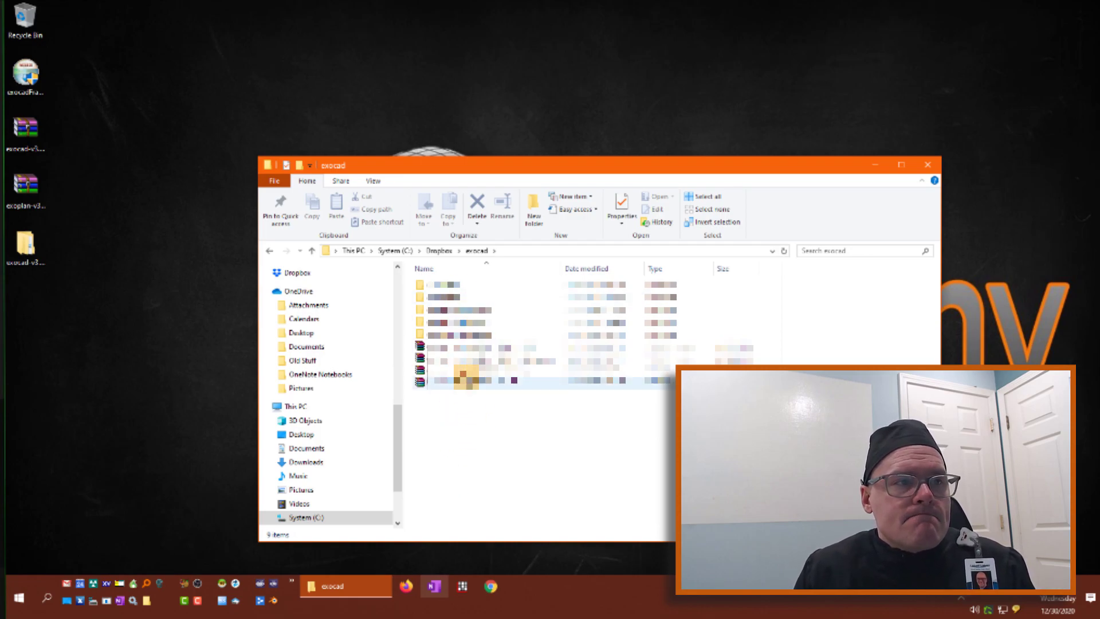
Step: Examine the contents of the CAD-Data folder and return to the exocad folder with nothing selected
double_click(442, 284)
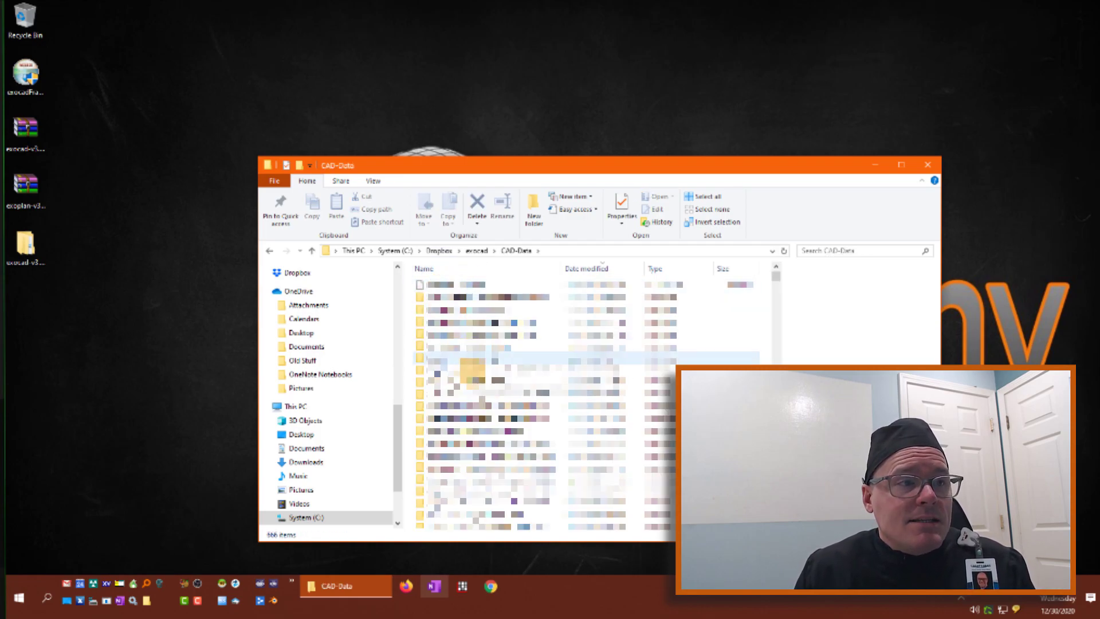
scroll(503, 424, down, 10)
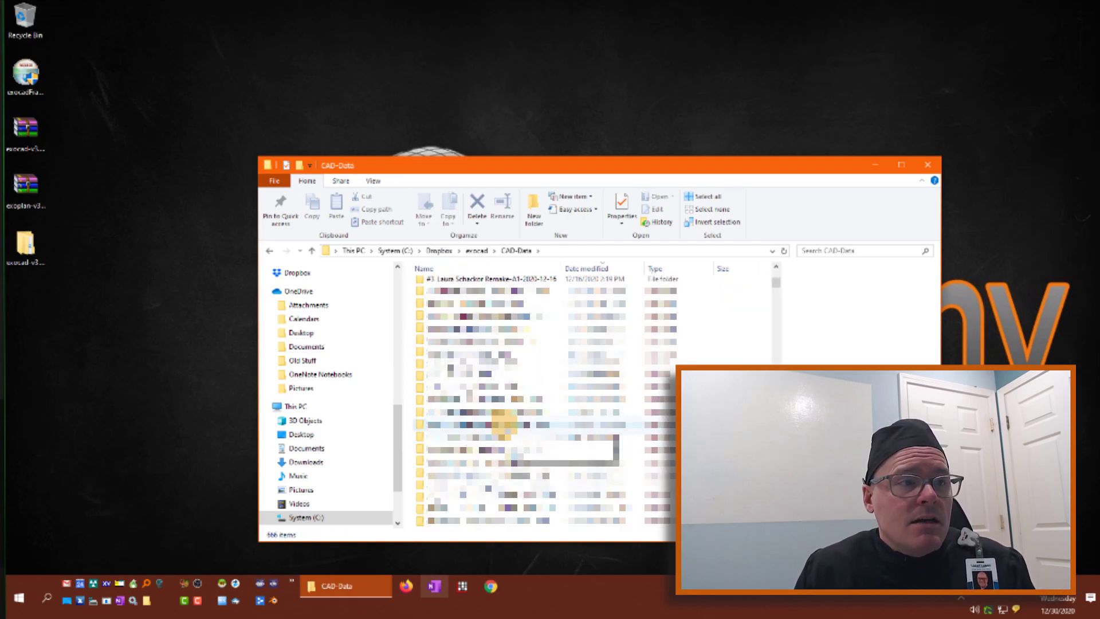
click(476, 250)
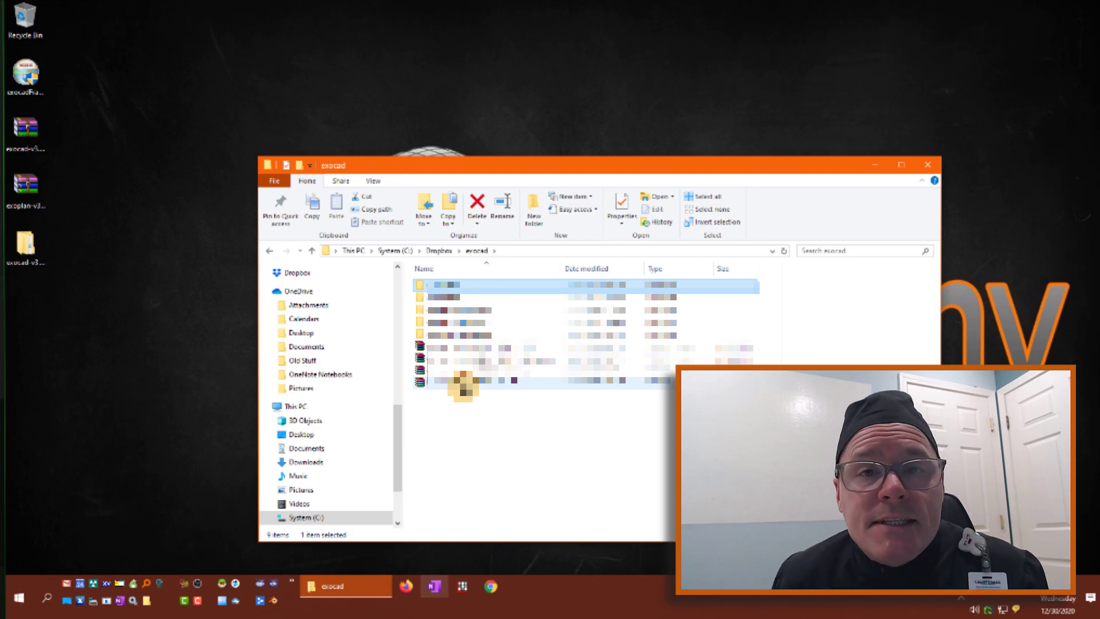
click(478, 449)
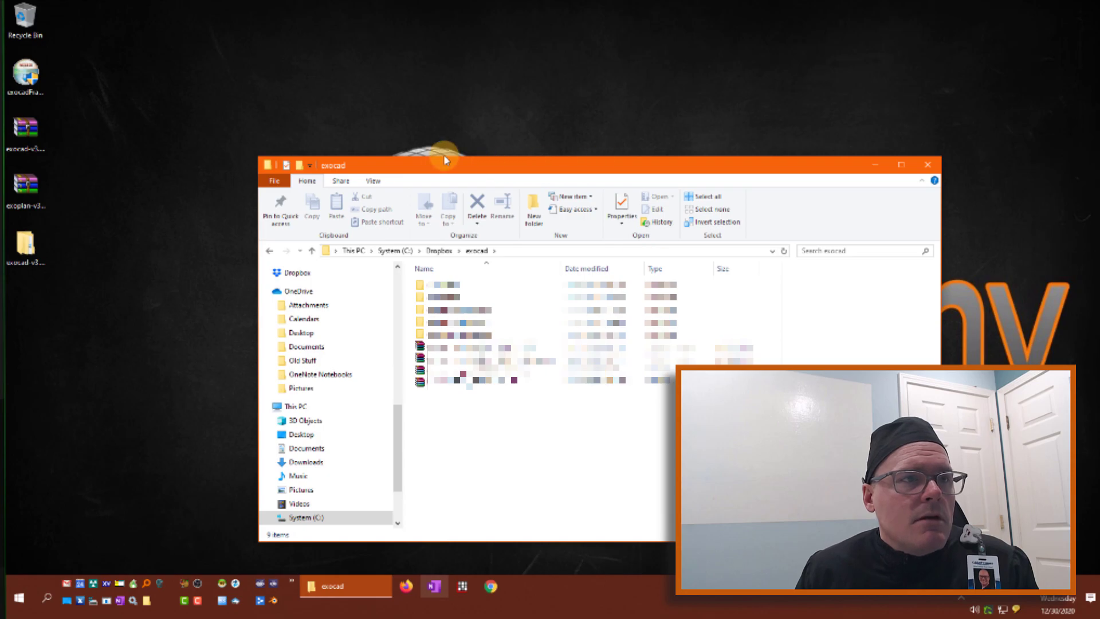
Step: Move the exocad window aside and open the desktop exocad-v3.0-Galway folder and its inner folder in a second window
drag(431, 169, 586, 150)
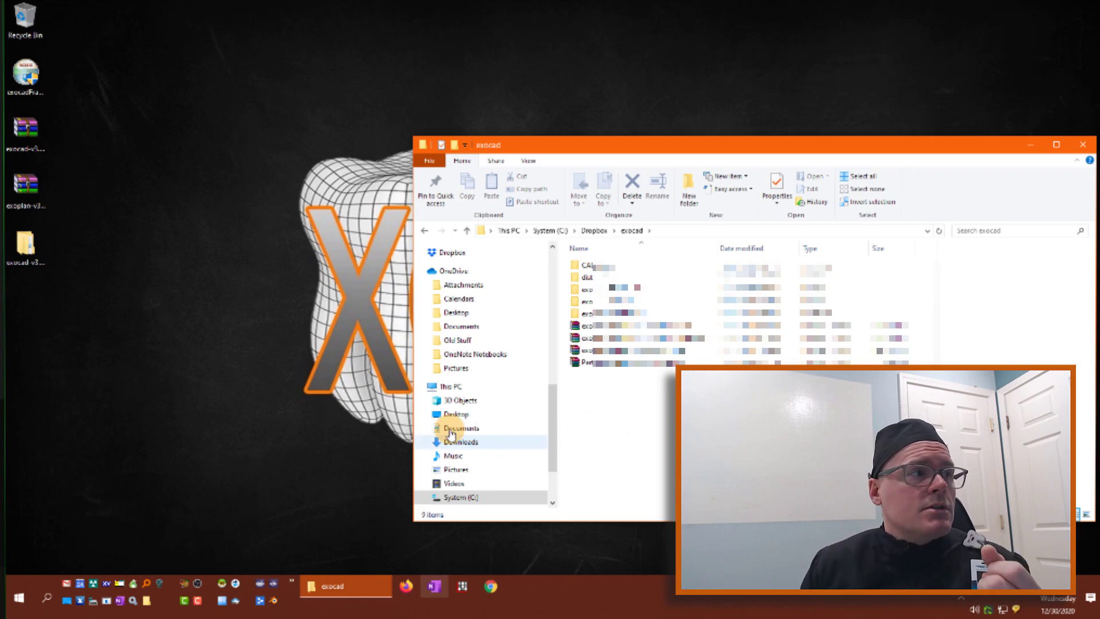
click(21, 252)
click(21, 252)
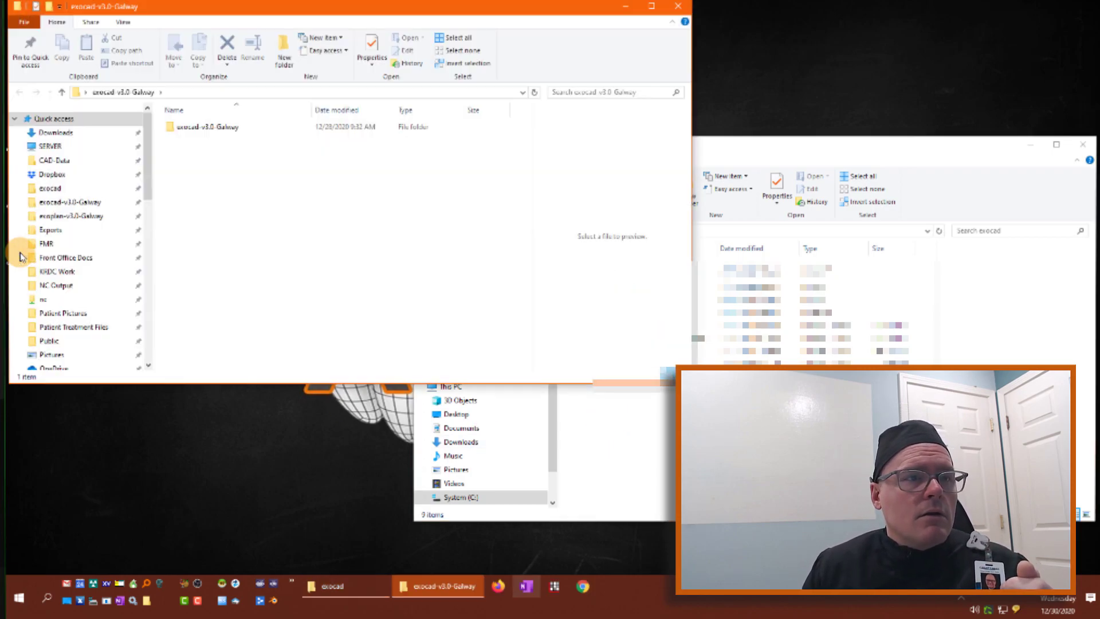
drag(301, 8, 636, 131)
click(565, 259)
double_click(565, 259)
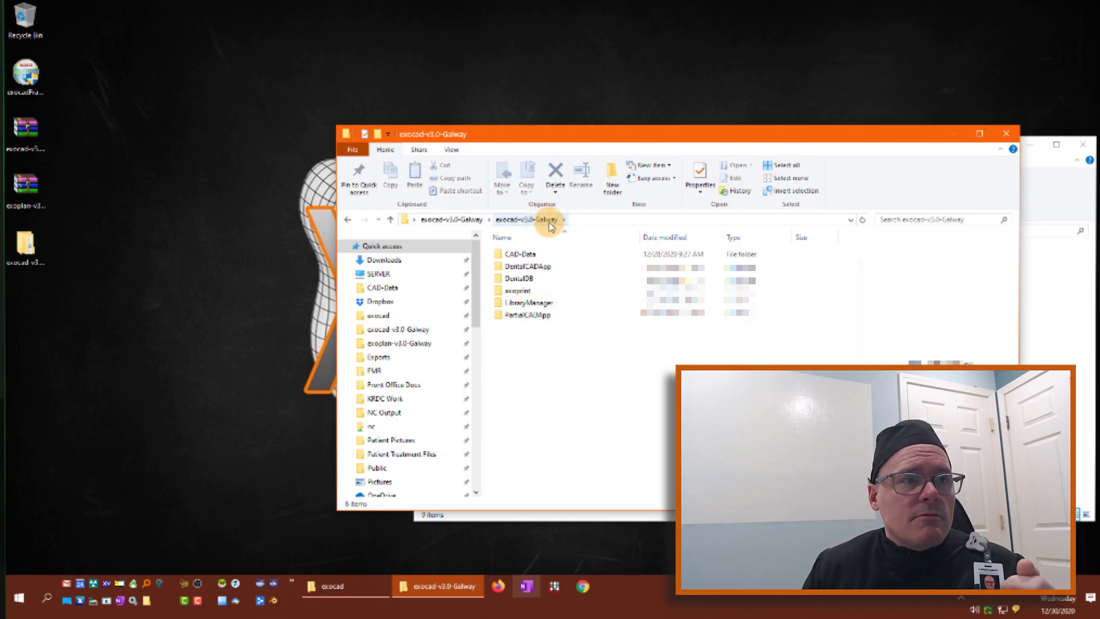
Step: Open the bin folder inside DentalDB and launch DentalDB.exe
mouse_move(513, 351)
mouse_down()
mouse_move(515, 254)
mouse_move(530, 342)
mouse_up()
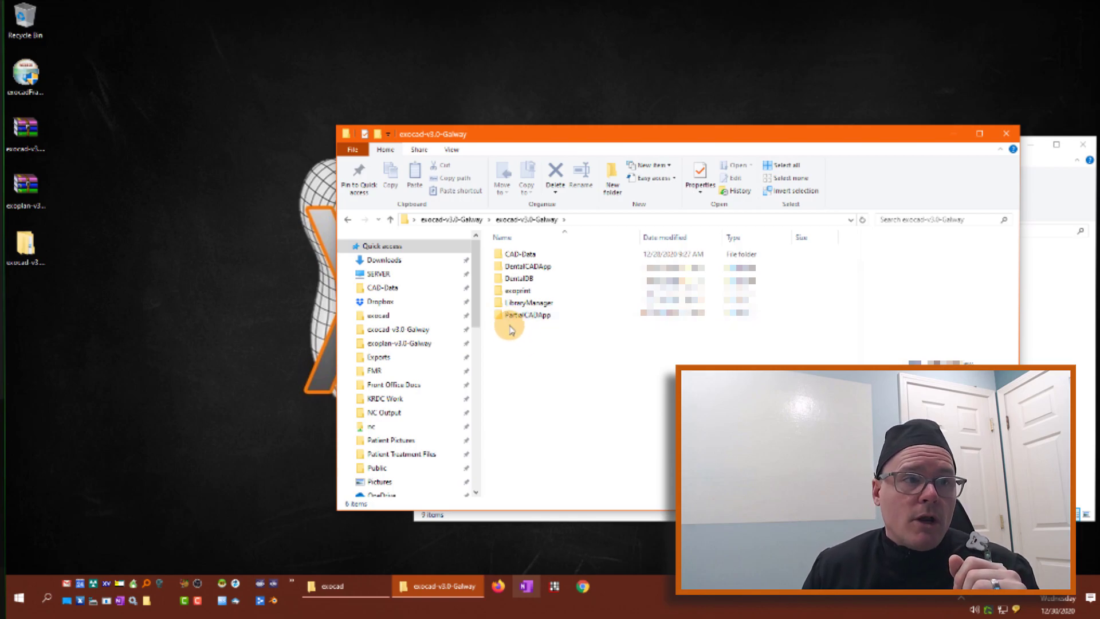
double_click(524, 279)
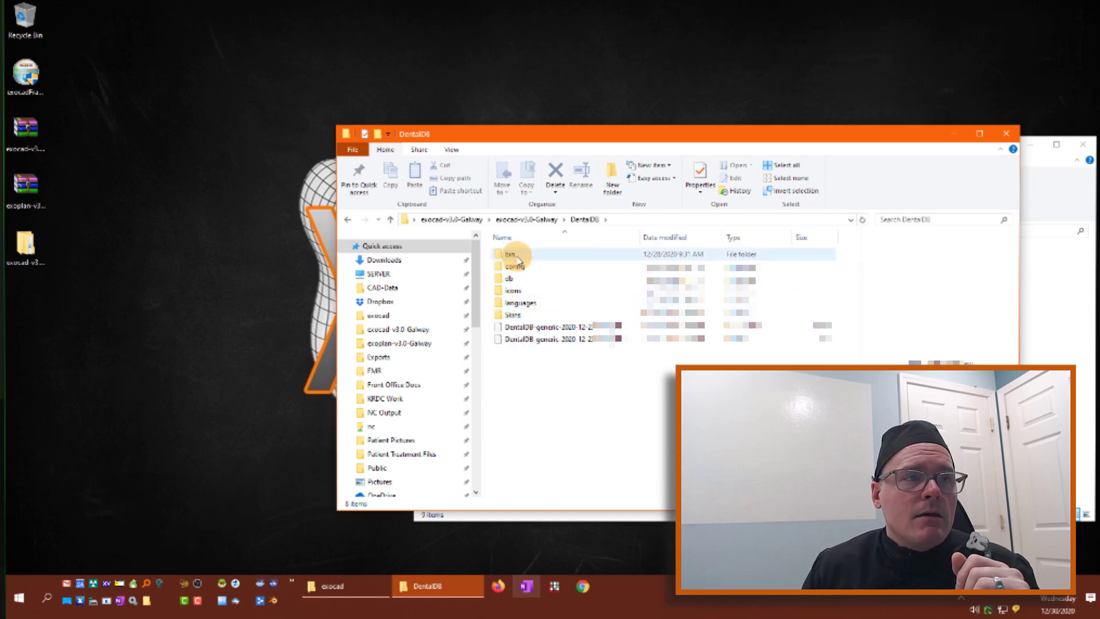
double_click(516, 255)
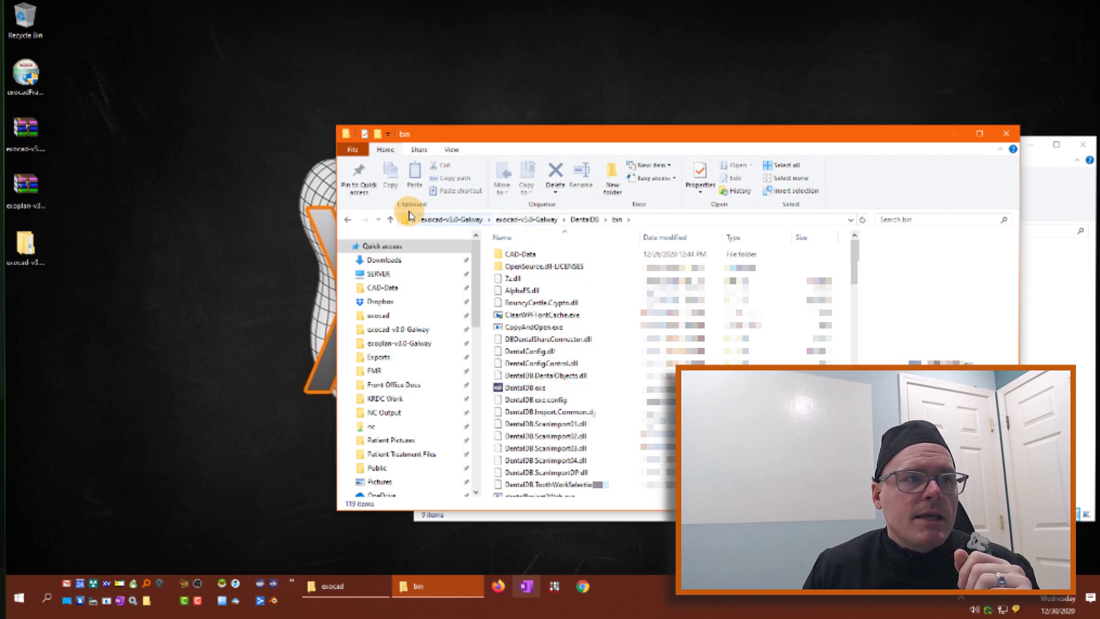
double_click(536, 391)
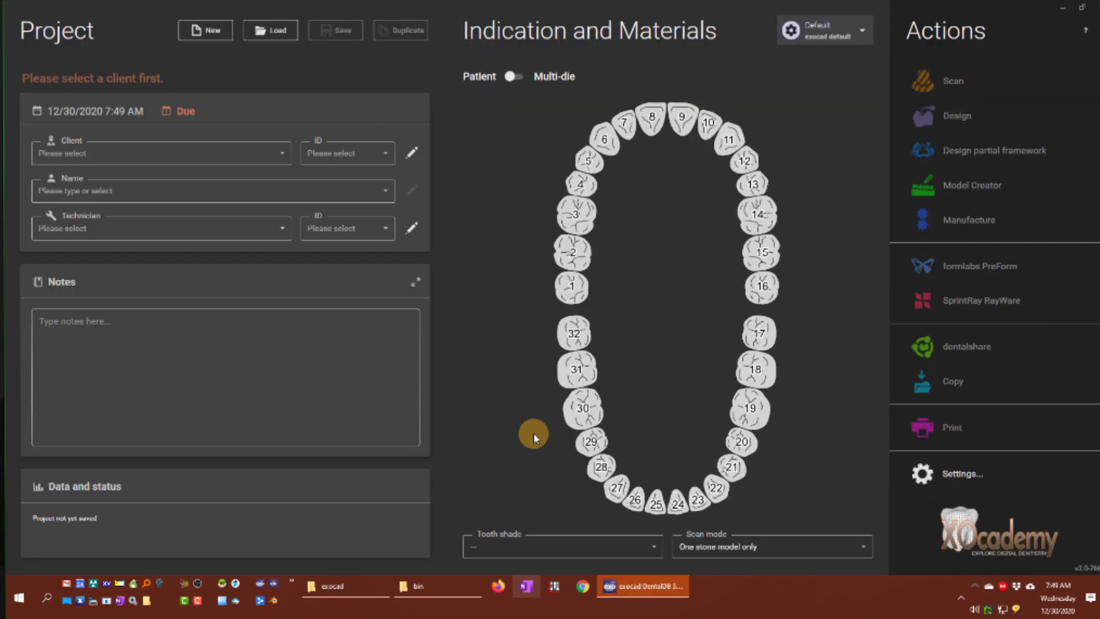
Step: Open the list of loadable projects in DentalDB, look through the sample cases and return to the main project page
click(275, 32)
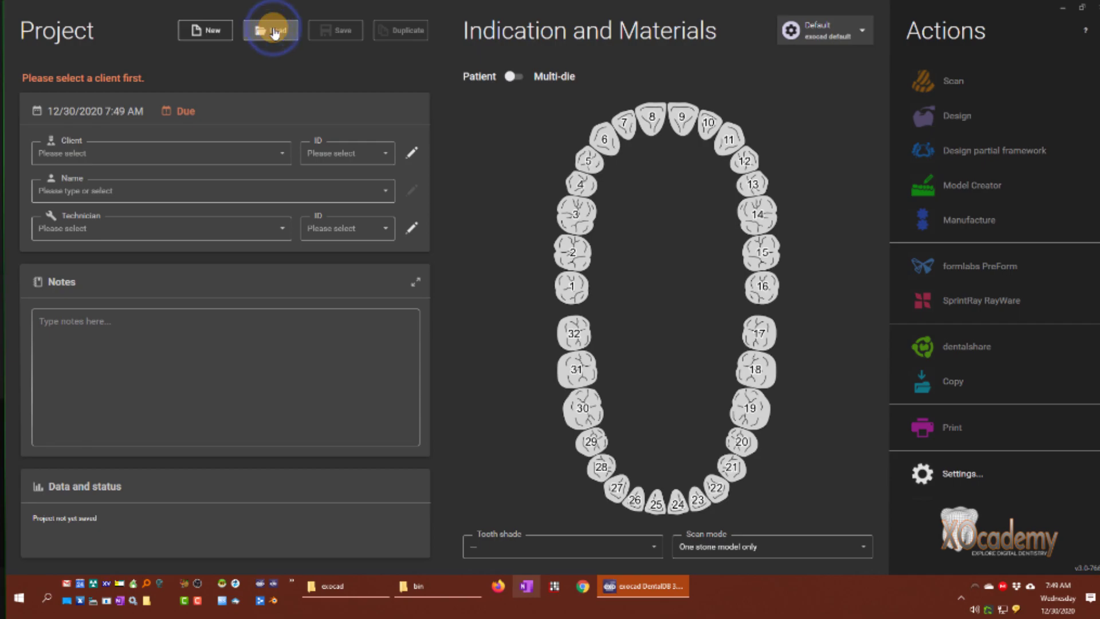
scroll(493, 246, down, 6)
scroll(496, 247, down, 4)
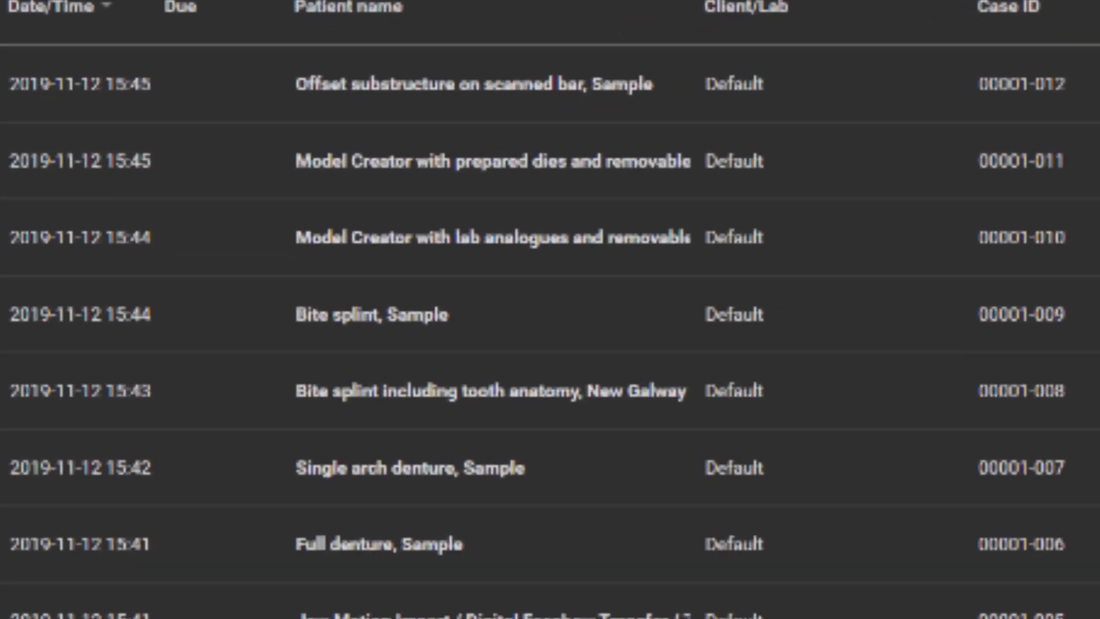
scroll(493, 246, up, 7)
scroll(300, 309, up, 4)
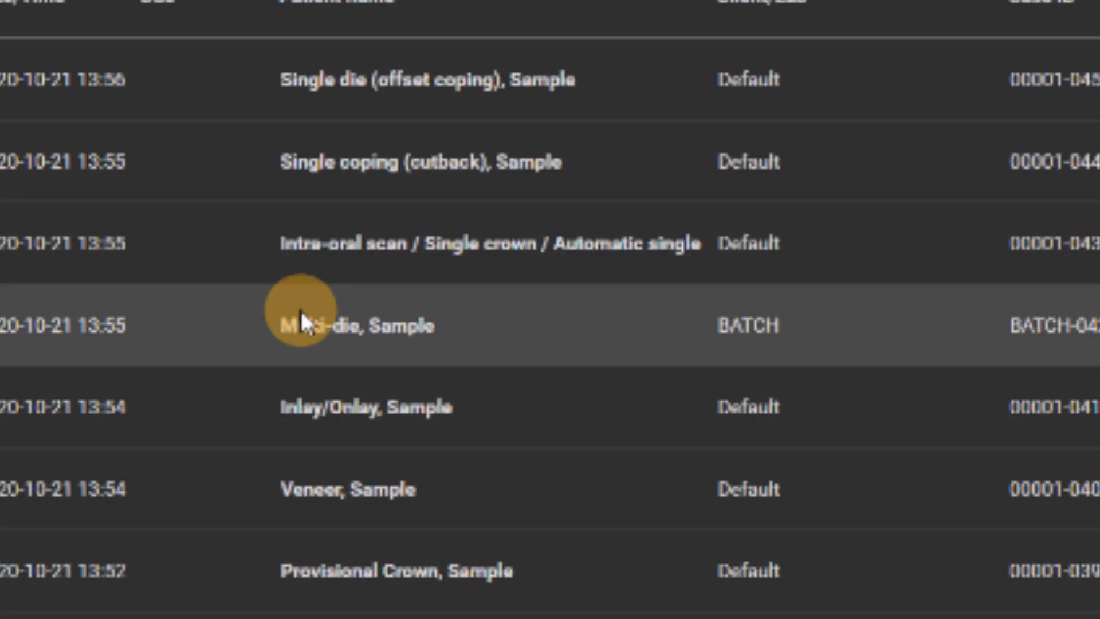
scroll(293, 332, down, 8)
scroll(321, 327, up, 8)
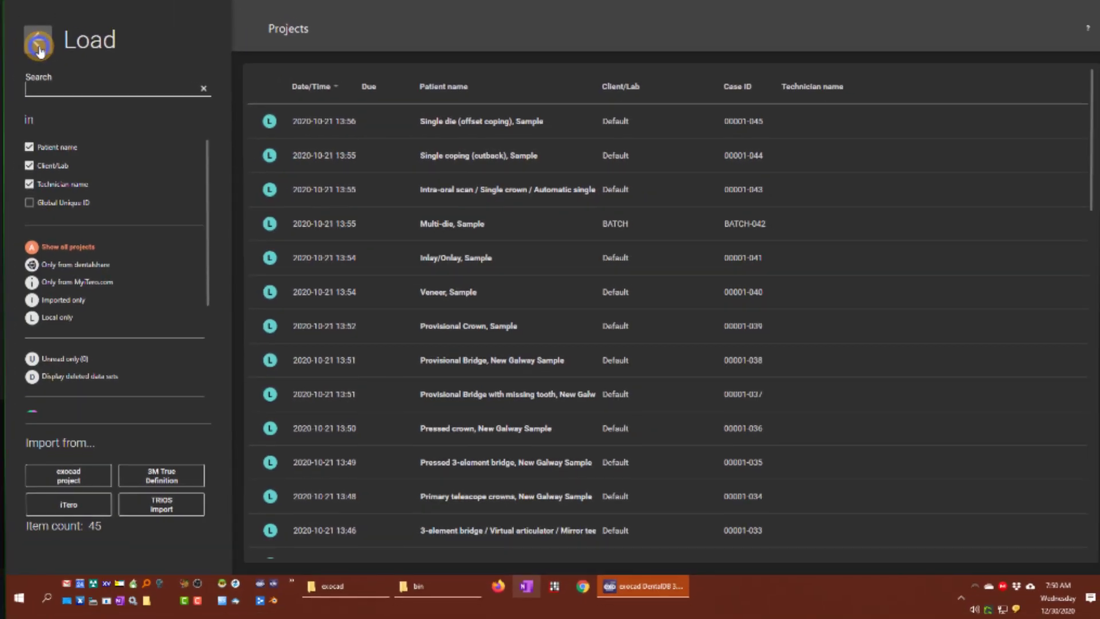
click(39, 51)
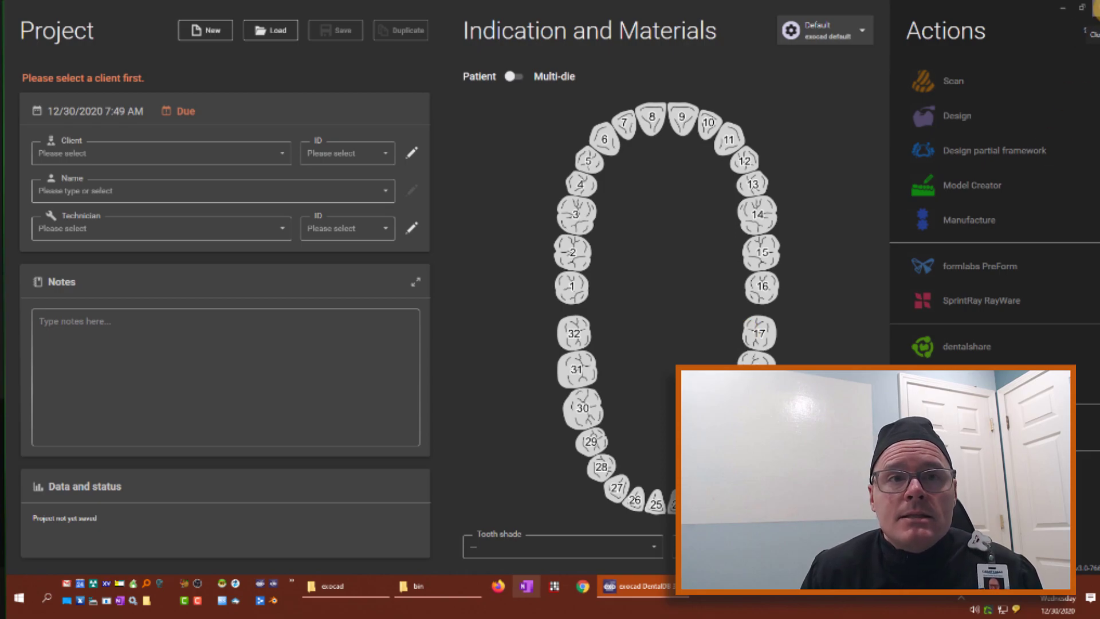
Step: Close DentalDB, move the bin folder window aside and bring the Dropbox exocad folder window forward
click(1098, 8)
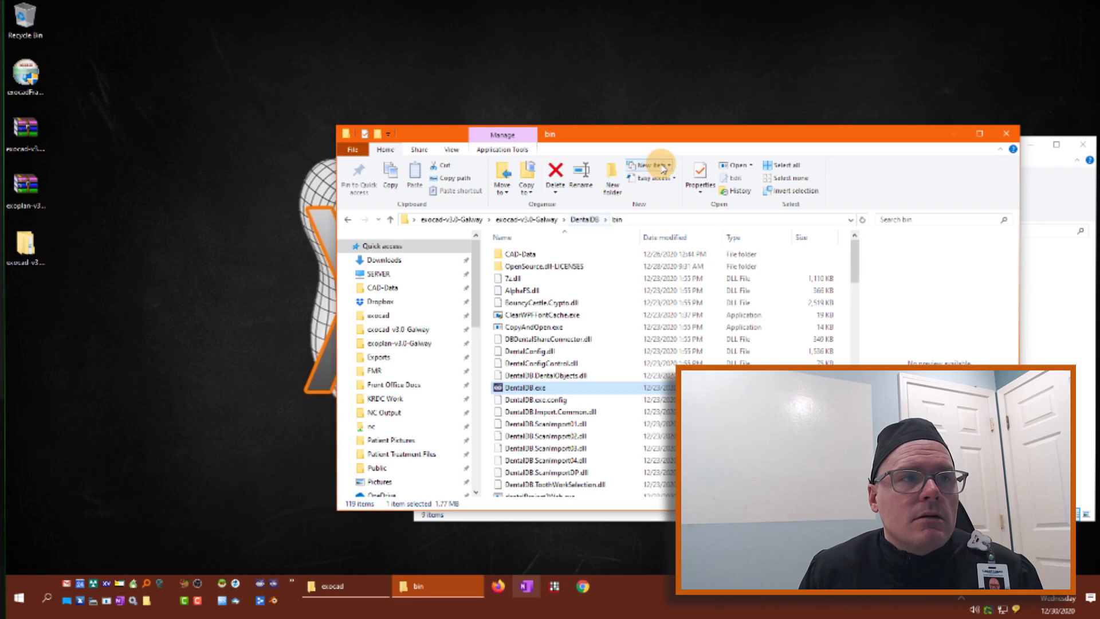
drag(684, 135, 370, 156)
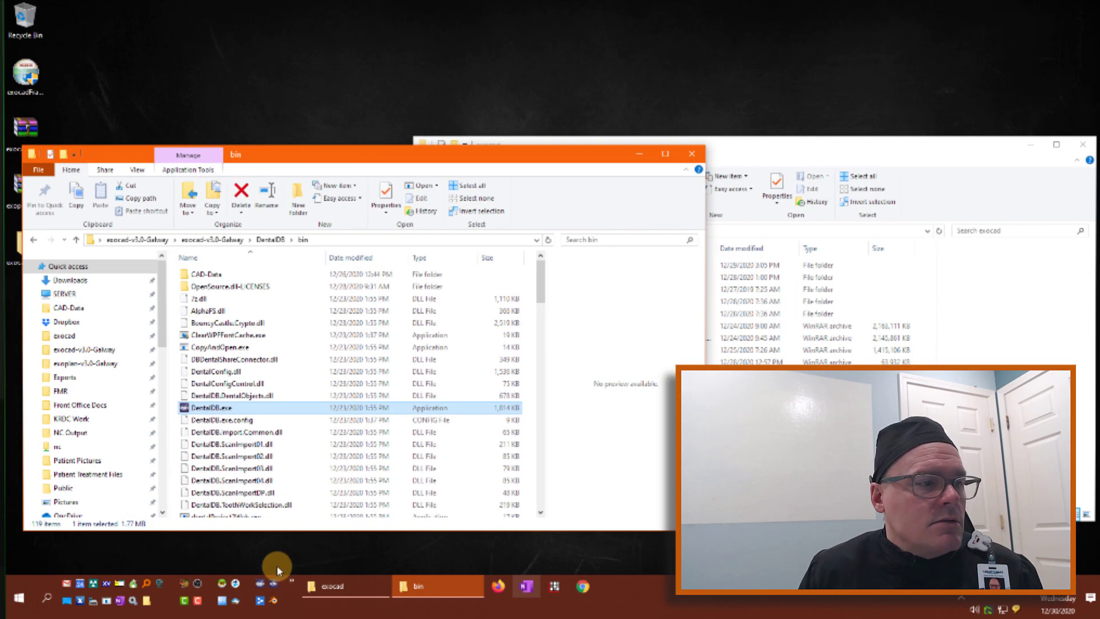
click(800, 169)
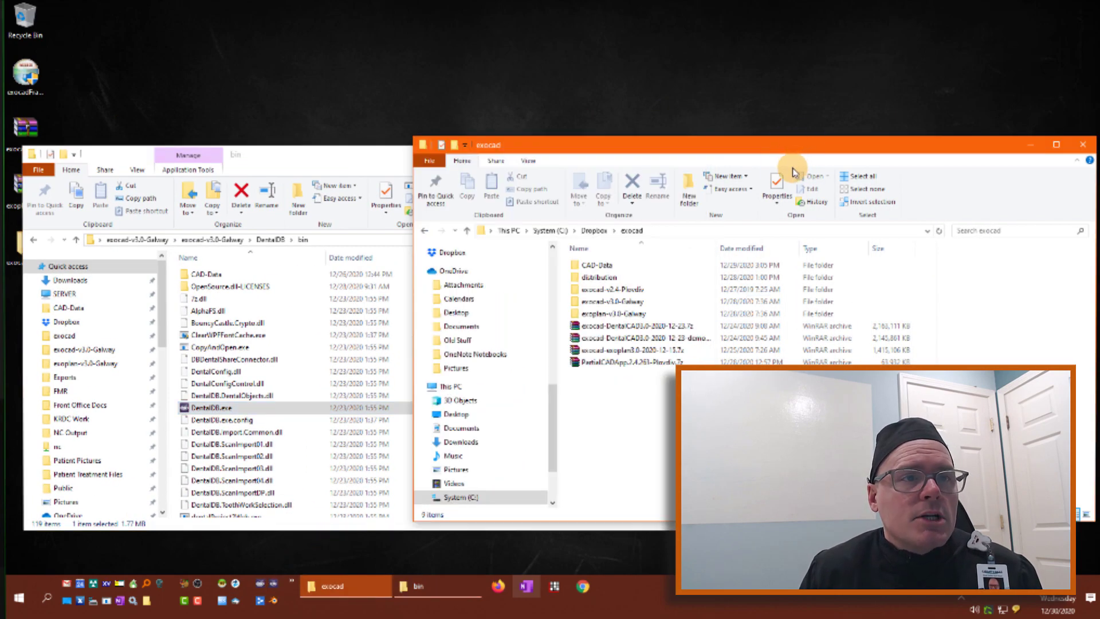
Step: Go from System (C:) through Dropbox, exocad, exocad-v3.0-Galway and DentalDB to open the config folder
click(561, 231)
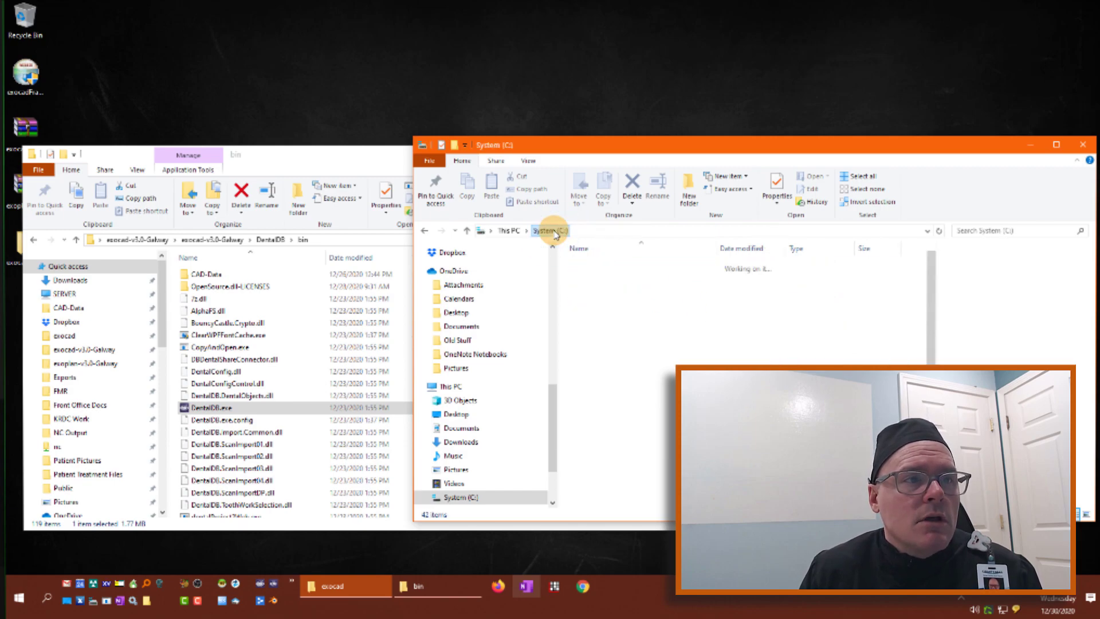
click(606, 380)
double_click(606, 378)
double_click(590, 314)
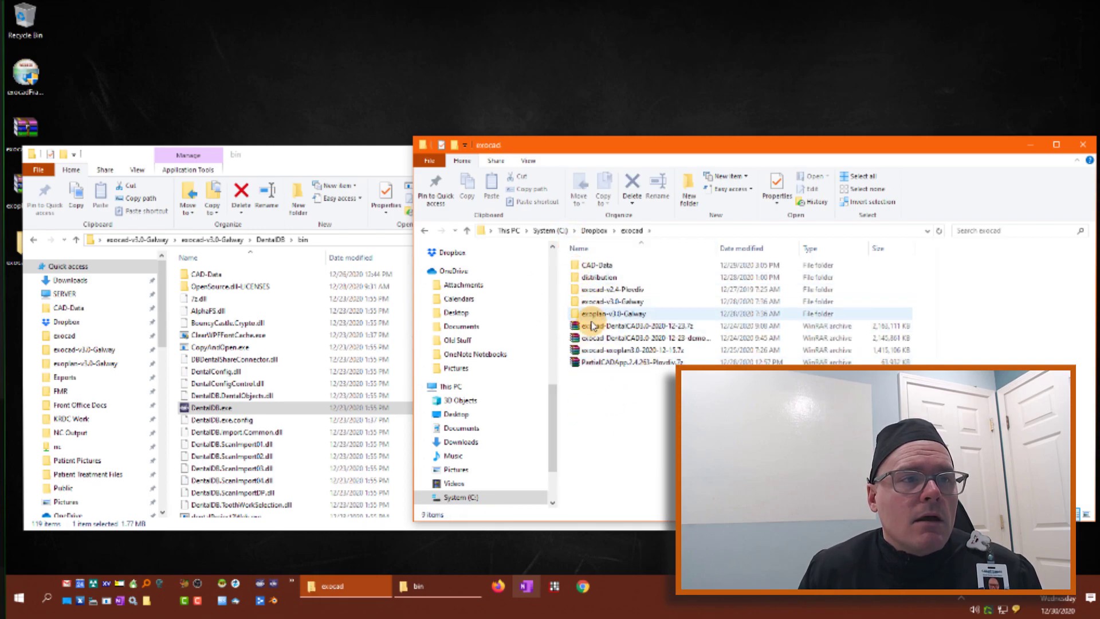
double_click(641, 304)
double_click(607, 288)
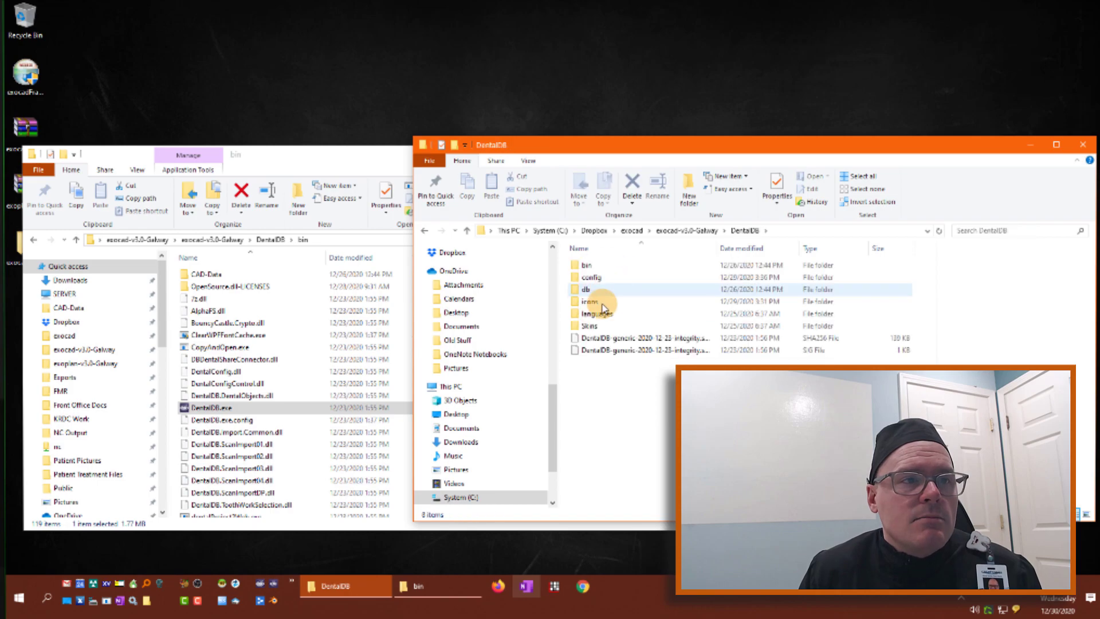
click(594, 279)
double_click(593, 278)
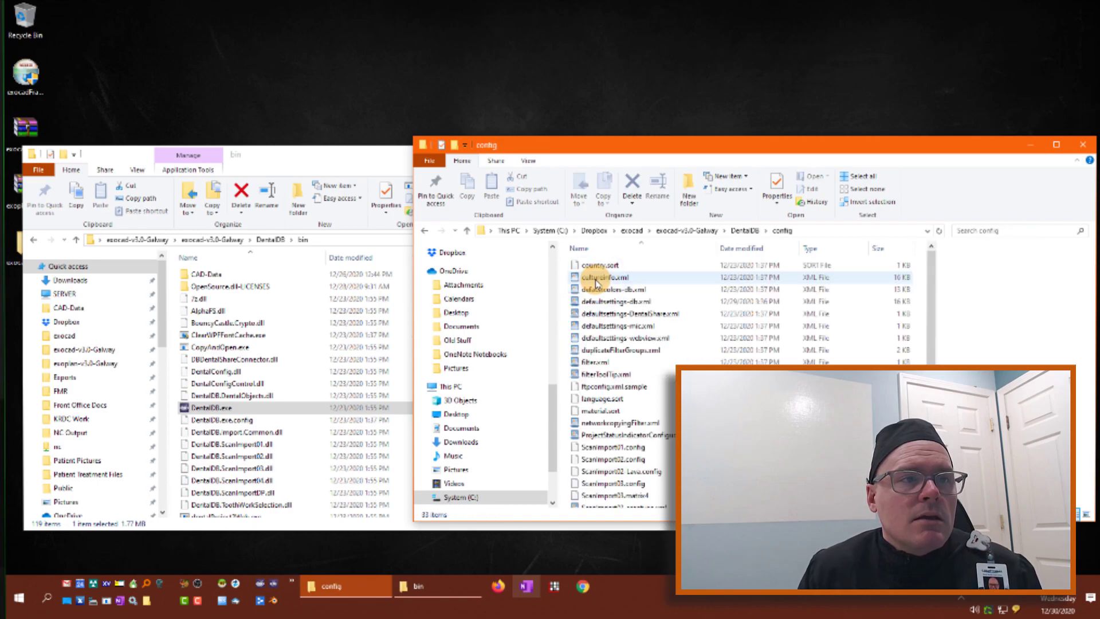
Step: Open the config folder inside DentalDB of the desktop exocad-v3.0-Galway copy in the other folder window
click(378, 172)
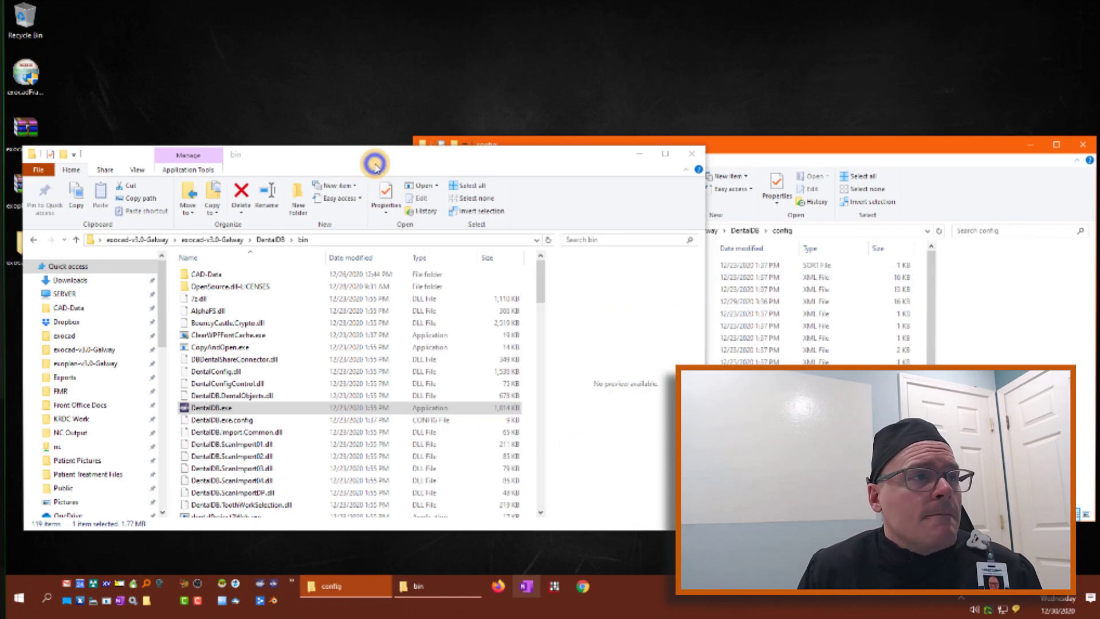
click(274, 240)
double_click(200, 287)
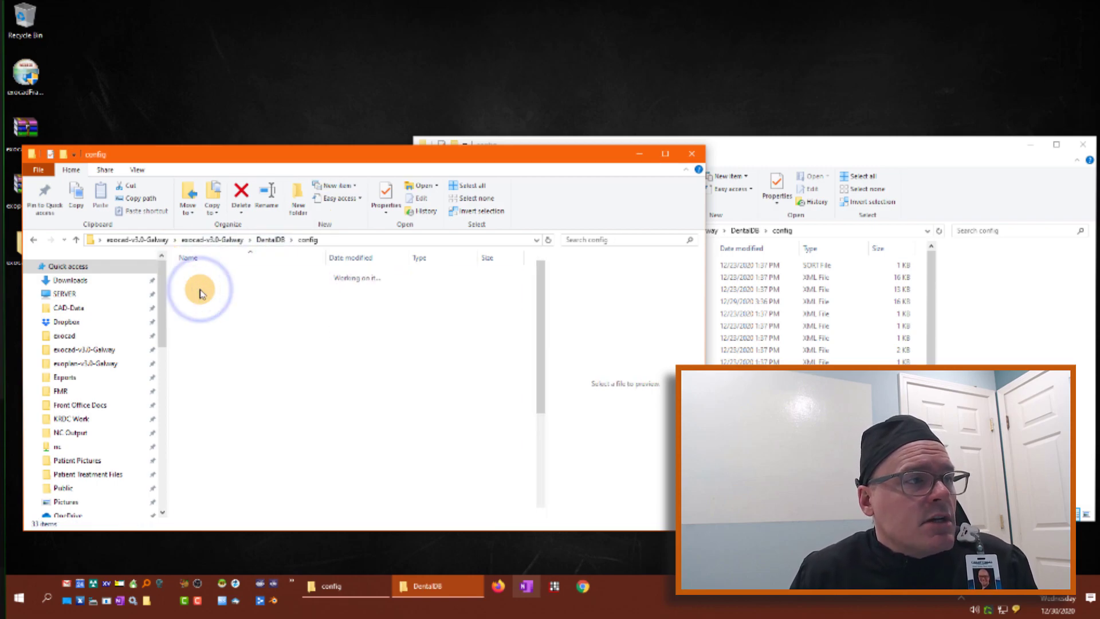
Step: Open defaultsettings-db.xml from the Dropbox copy's config folder and place its WordPad window on the far side of the screen
click(818, 158)
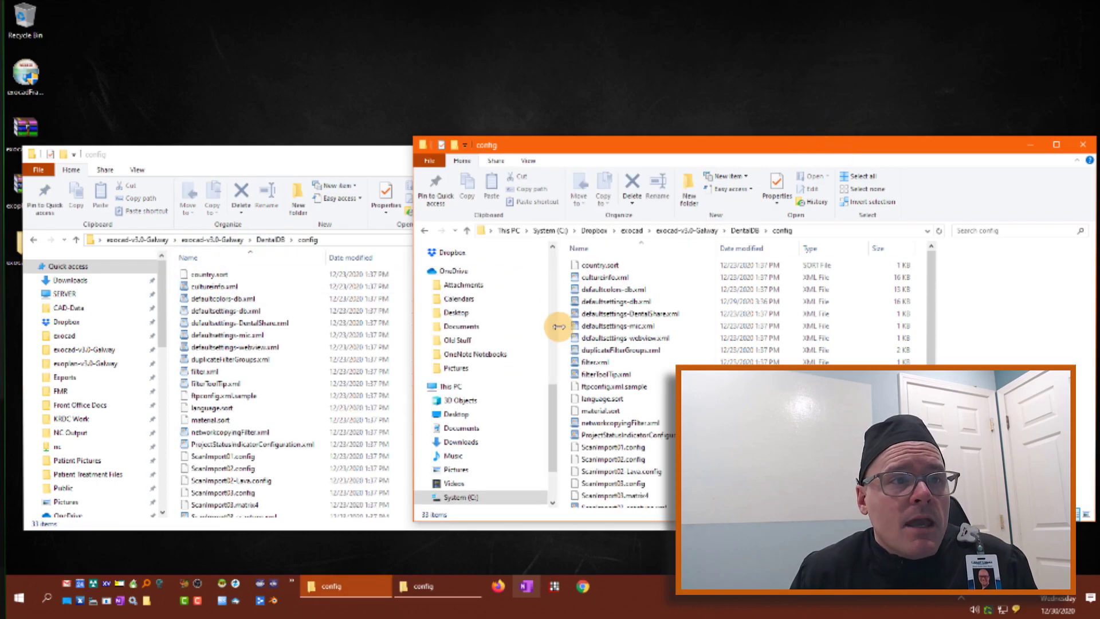
double_click(616, 302)
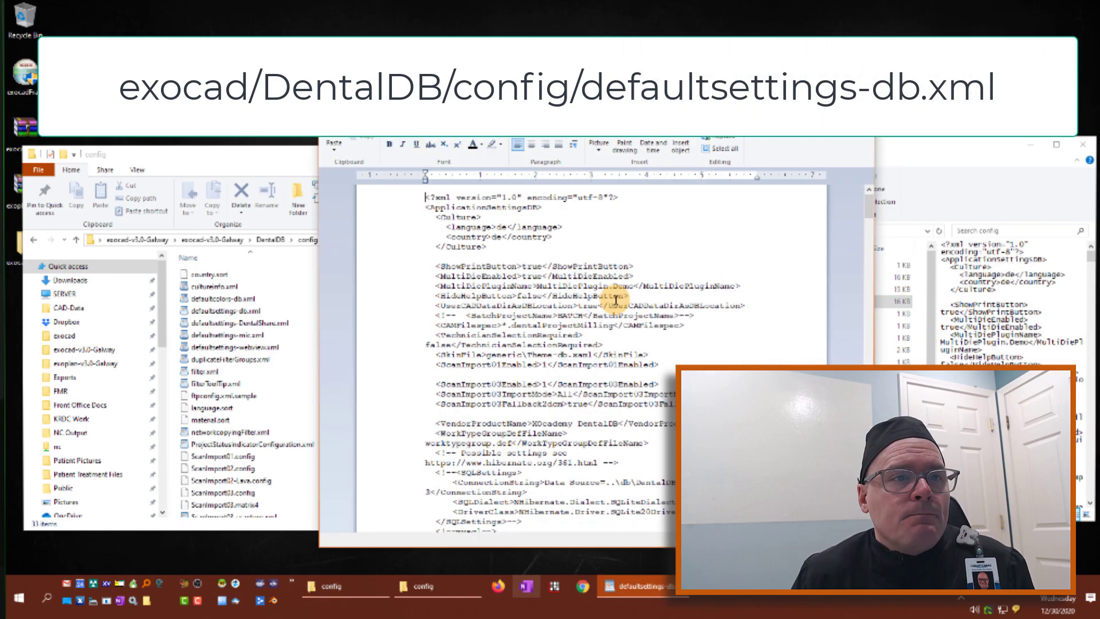
drag(596, 91, 820, 63)
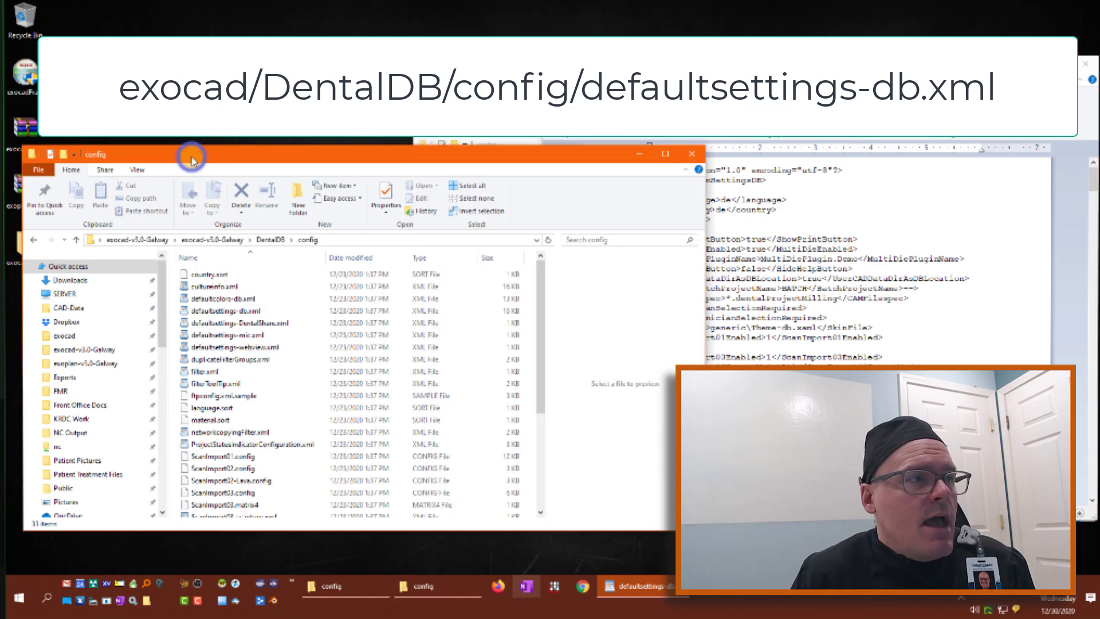
Step: Open defaultsettings-db.xml from the desktop copy's config folder and place it beside the Dropbox version
click(193, 155)
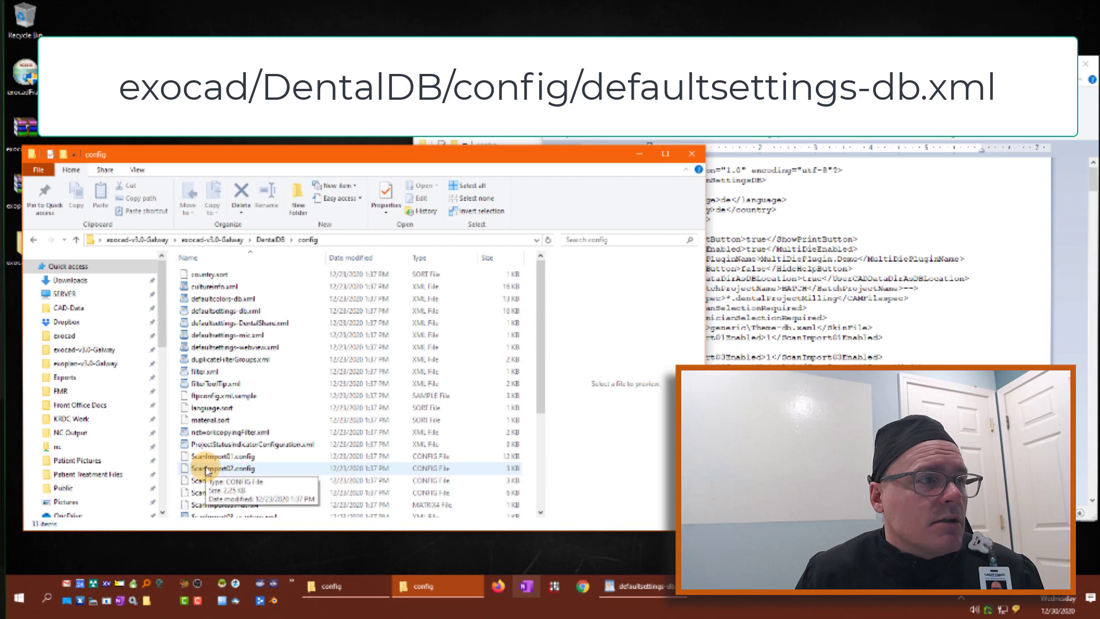
double_click(215, 311)
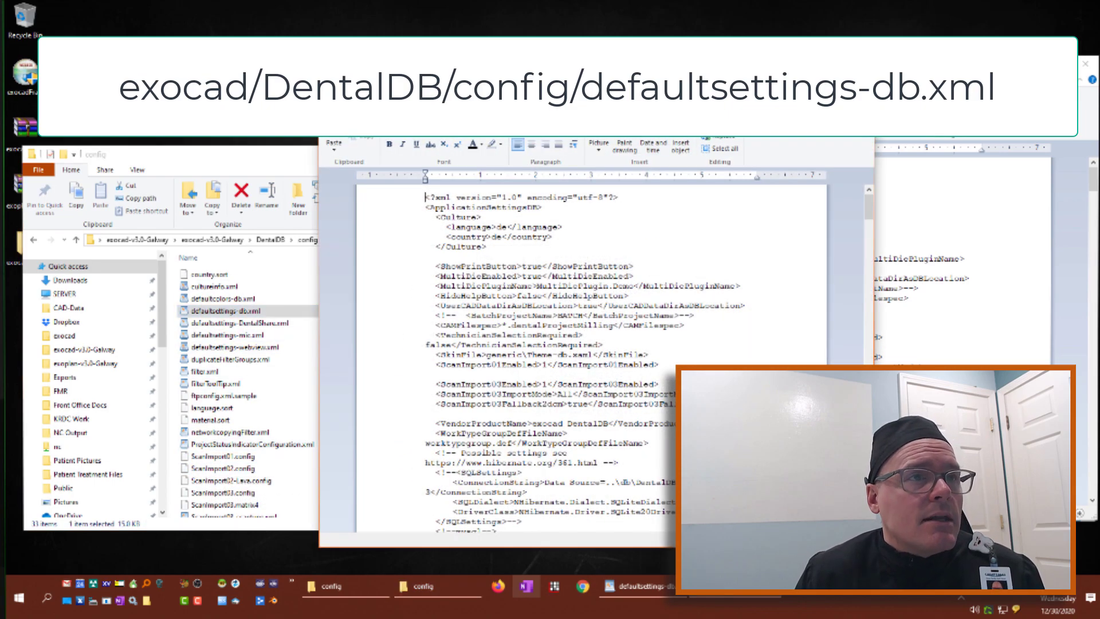
drag(550, 91, 217, 64)
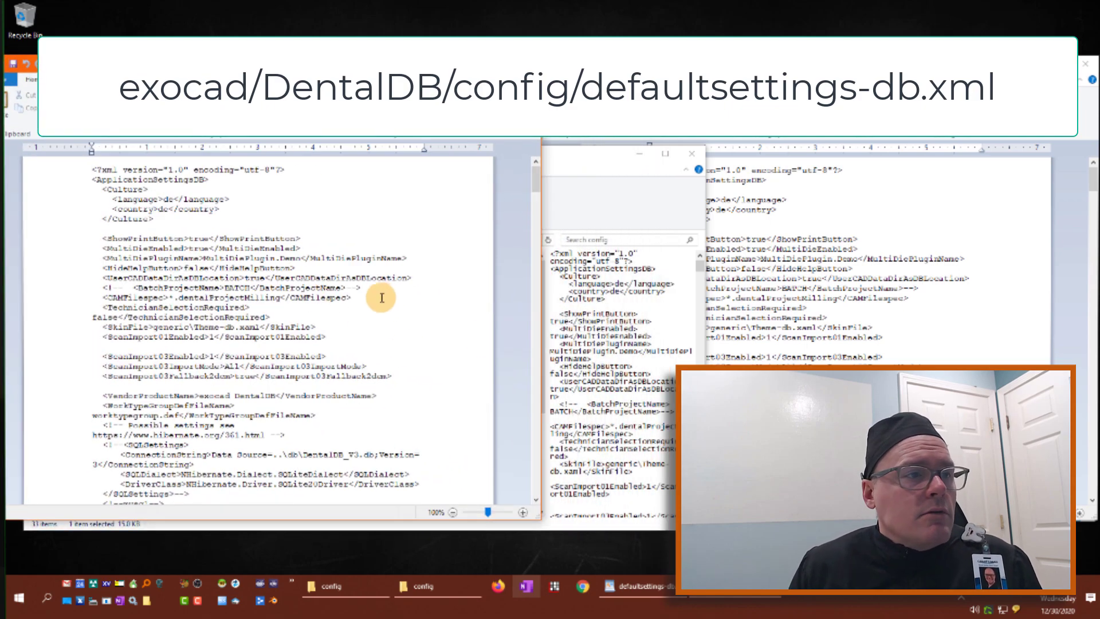
Step: Find the DataStoragePath line in the desktop copy's defaultsettings-db.xml and highlight the whole line
scroll(378, 293, down, 1)
scroll(192, 298, down, 5)
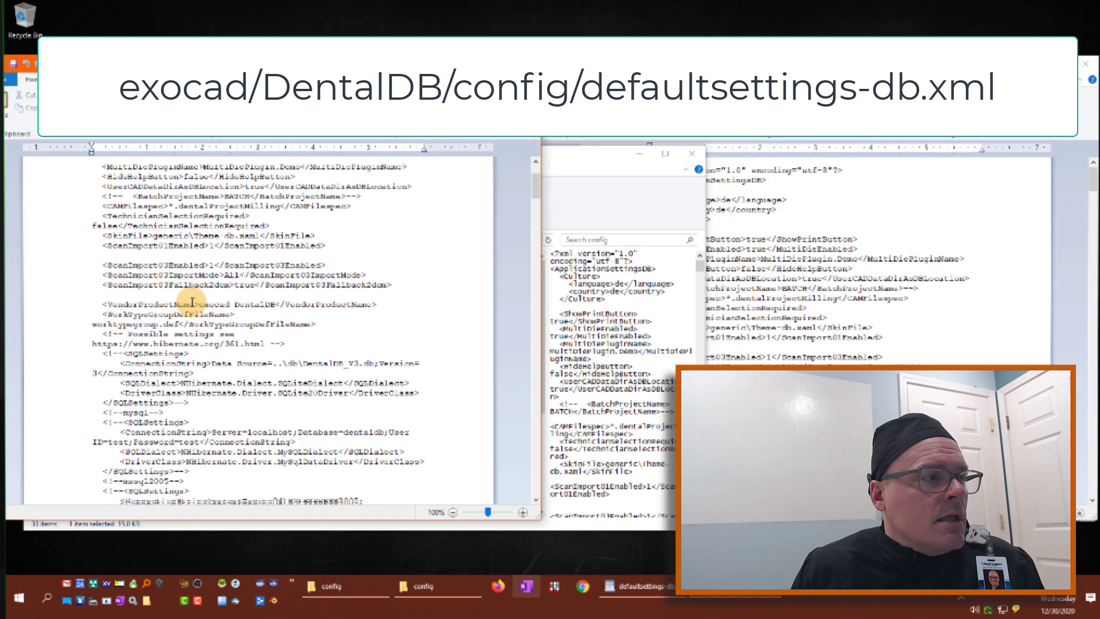
scroll(198, 269, down, 3)
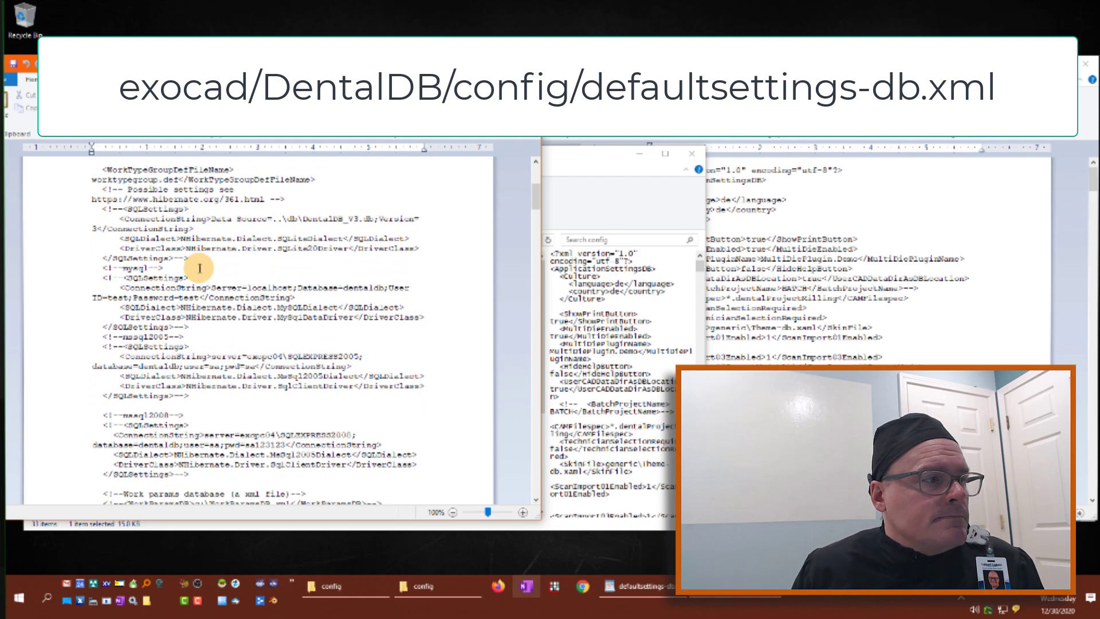
scroll(198, 270, down, 1)
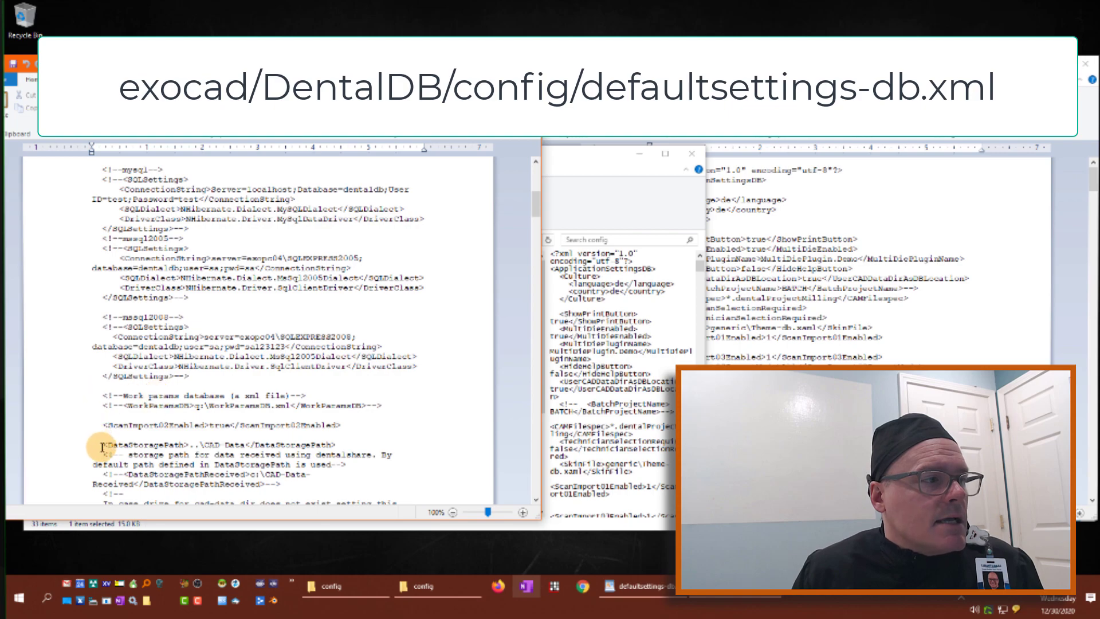
drag(103, 445, 342, 445)
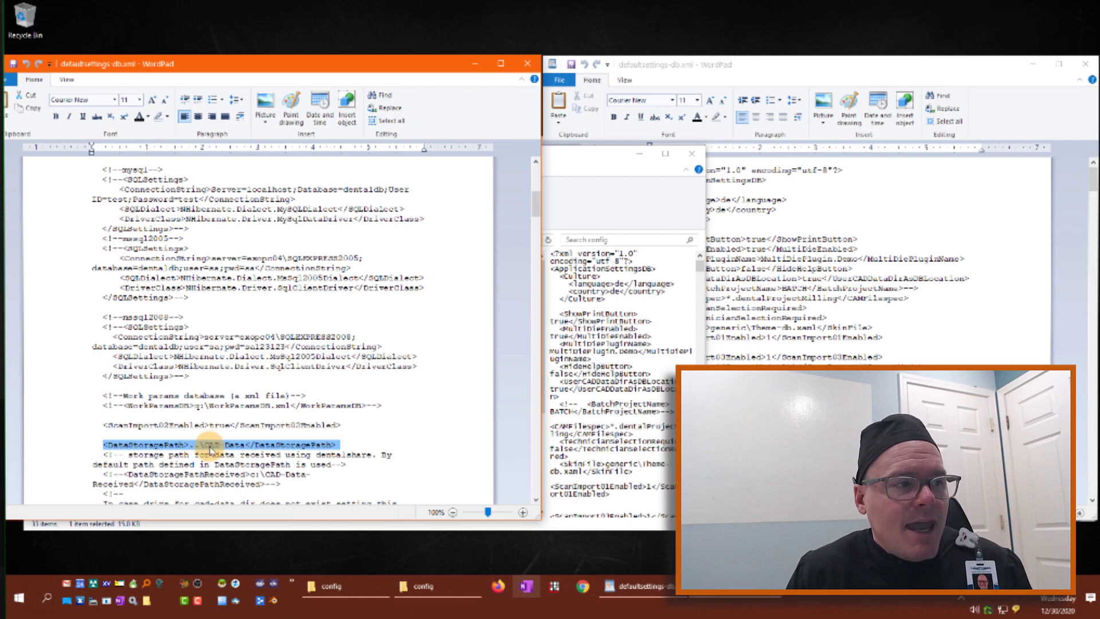
Step: Bring both config folder windows forward, narrow them and arrange them side by side over their matching XML files
click(350, 585)
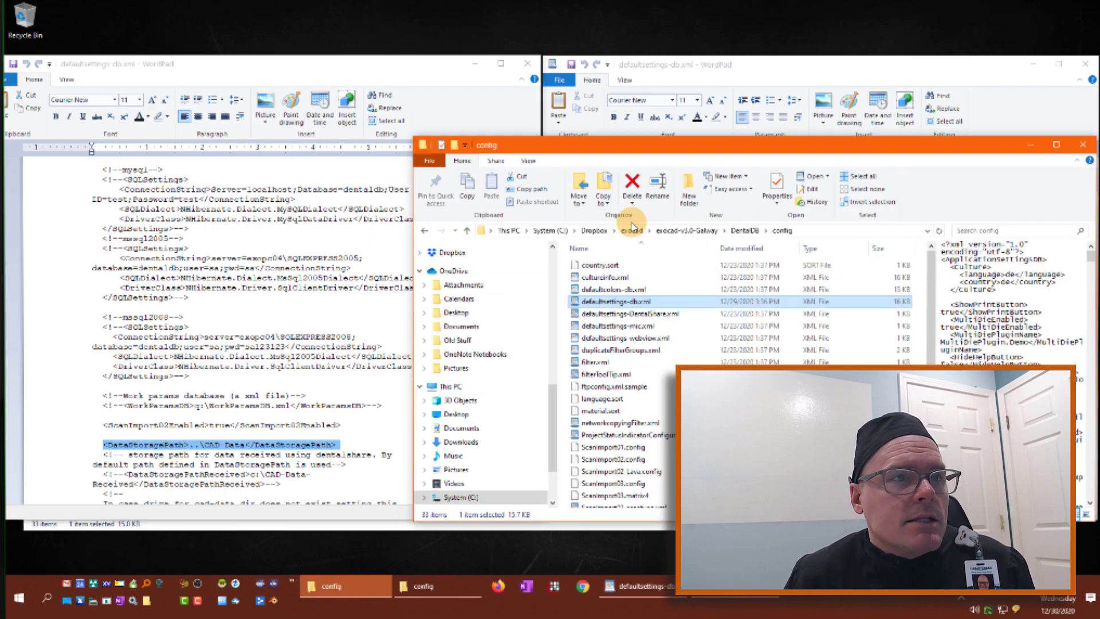
click(426, 586)
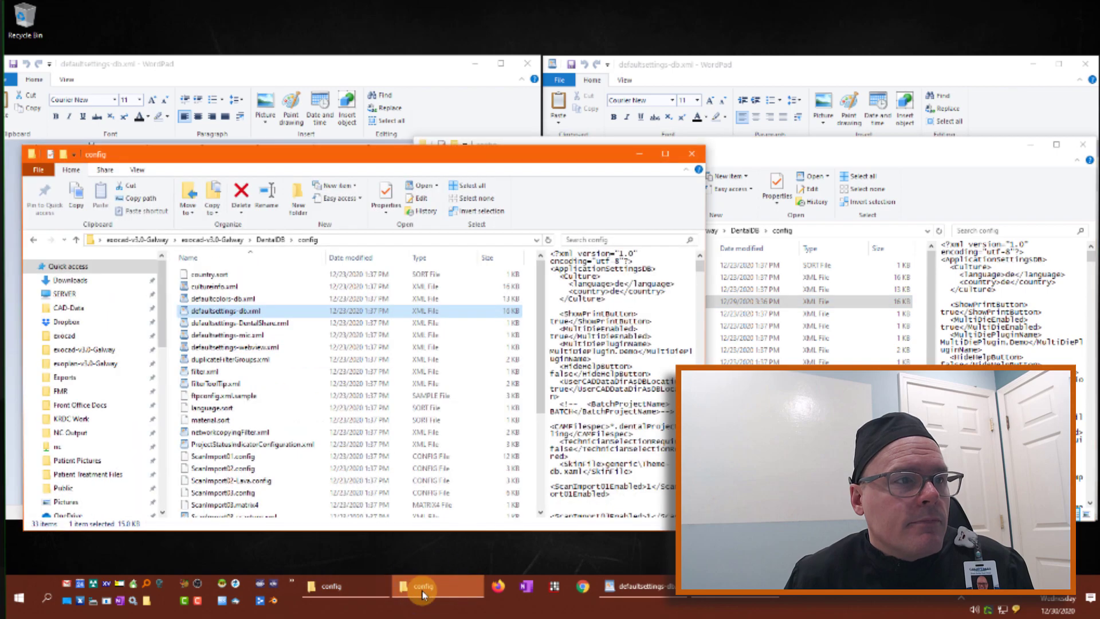
click(789, 146)
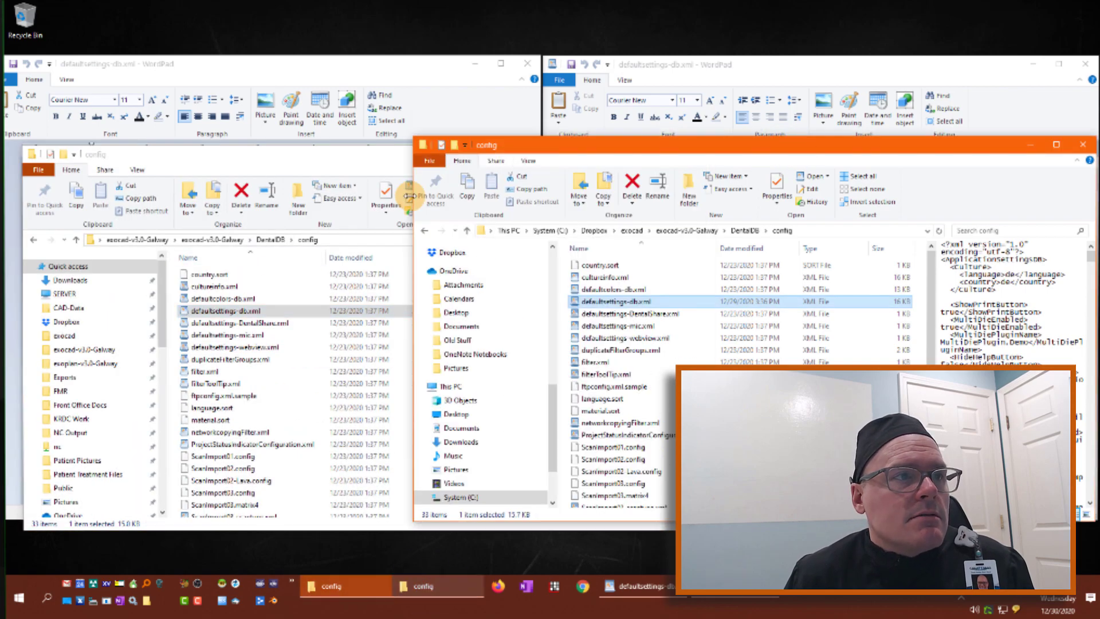
drag(410, 194, 629, 205)
click(572, 156)
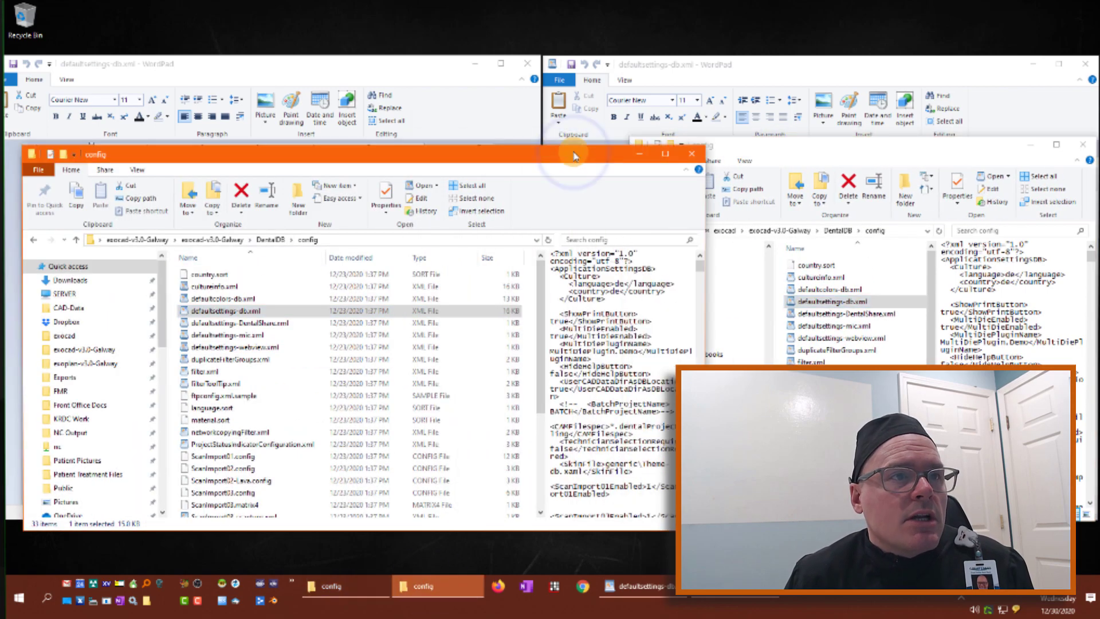
drag(704, 205, 530, 196)
drag(397, 154, 407, 190)
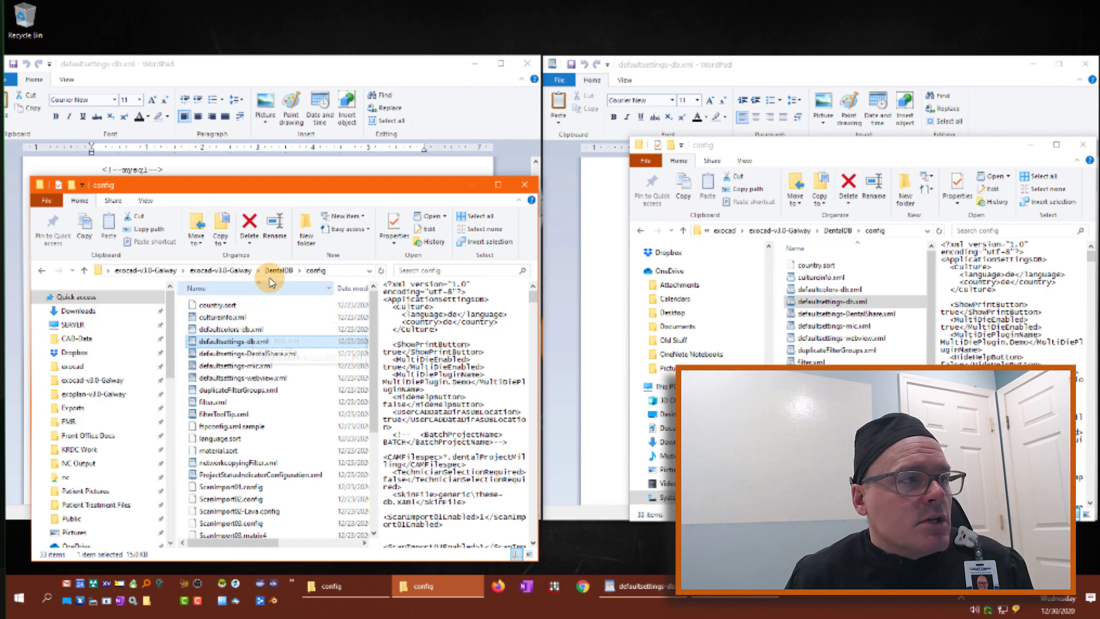
Step: Go up to the inner exocad-v3.0-Galway folder of the desktop copy and point out its CAD-Data folder, leaving nothing selected
click(239, 273)
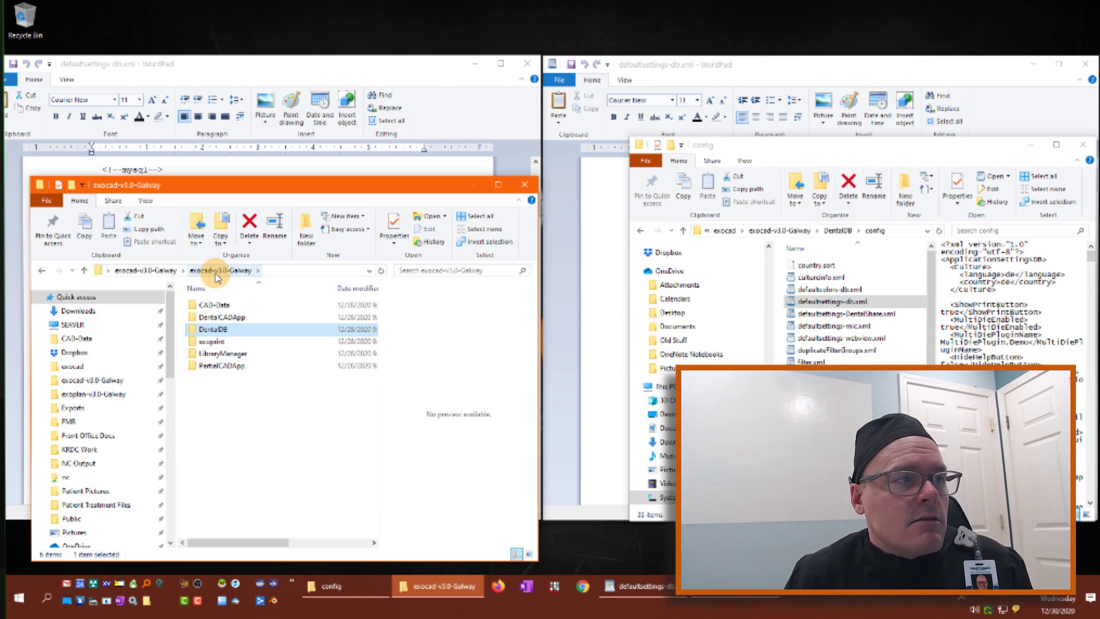
click(208, 304)
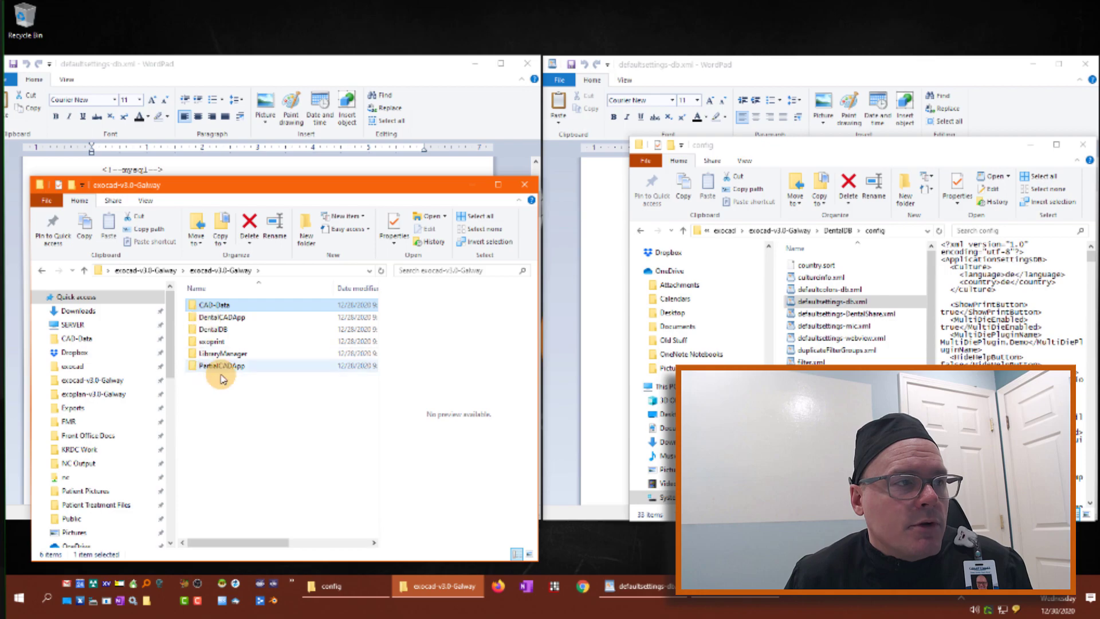
click(213, 304)
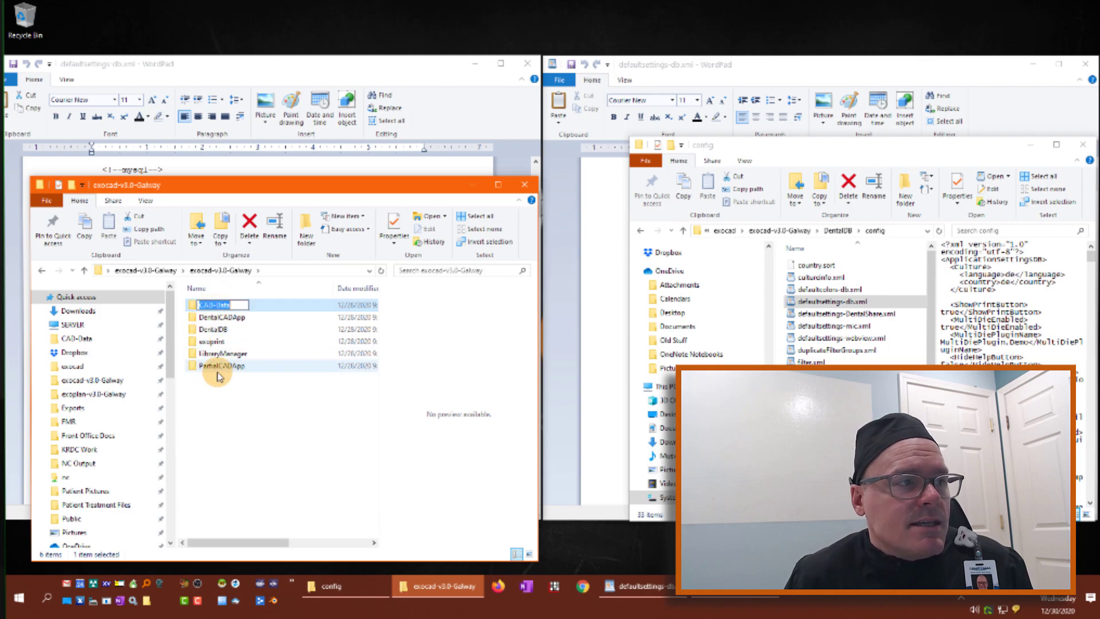
click(208, 398)
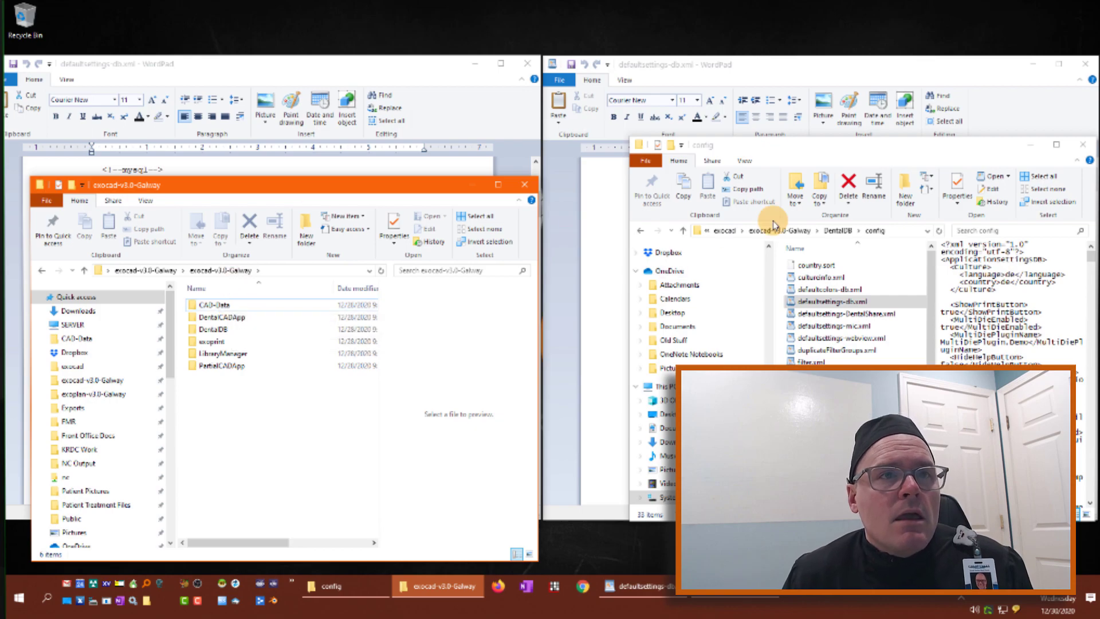
Step: Find the DataStoragePath line in the Dropbox copy's defaultsettings-db.xml and highlight the whole line
click(798, 70)
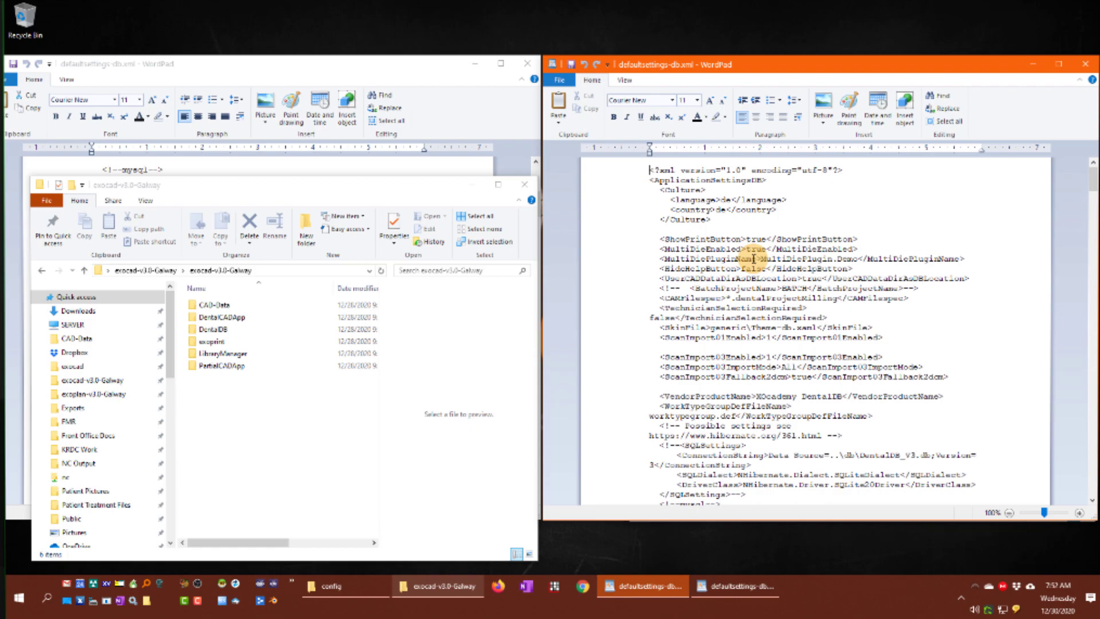
scroll(754, 259, down, 6)
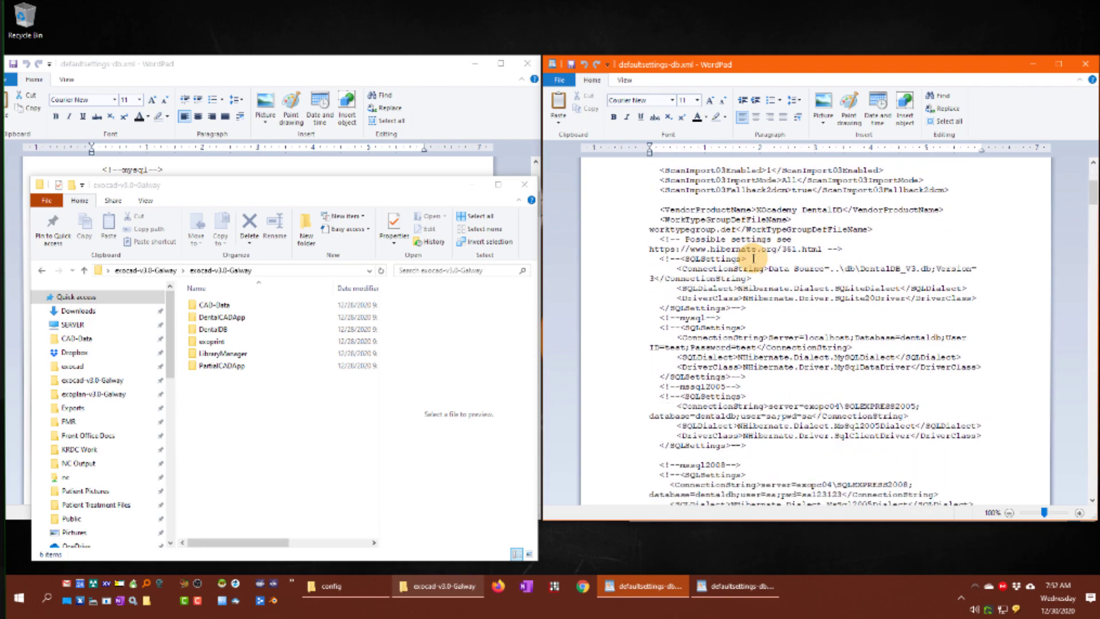
scroll(753, 259, down, 2)
scroll(753, 259, down, 2)
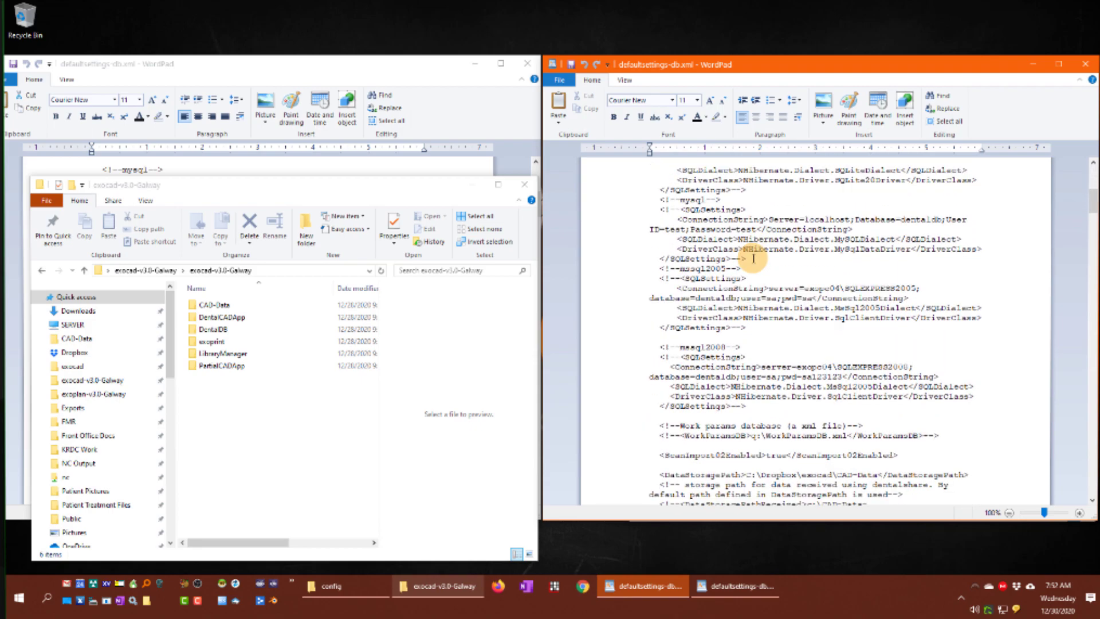
scroll(753, 259, down, 2)
scroll(753, 259, down, 2)
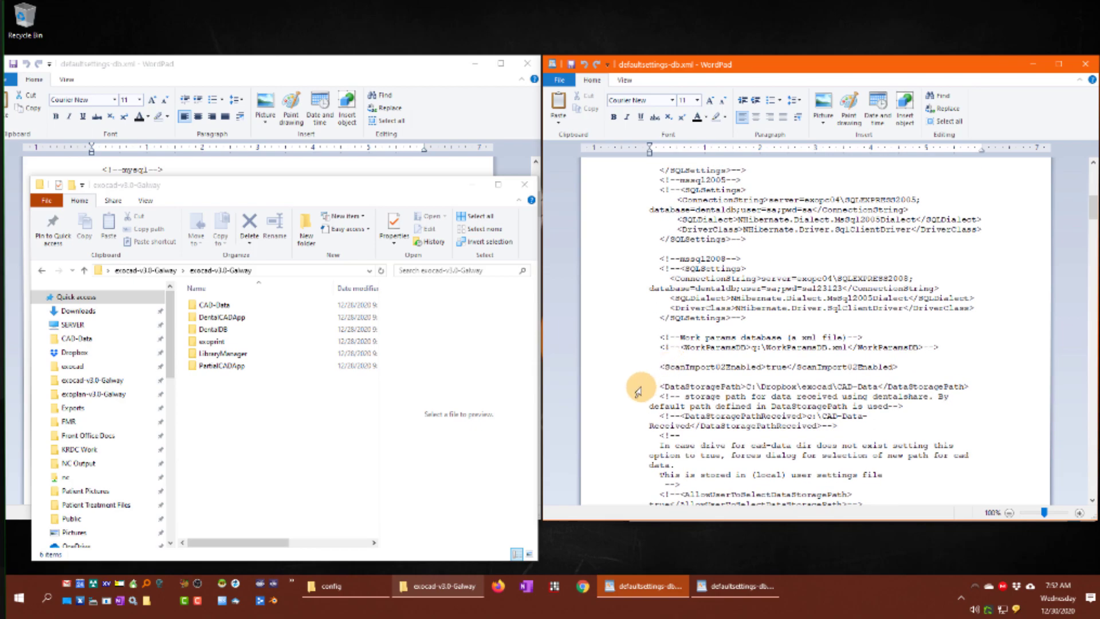
triple_click(668, 386)
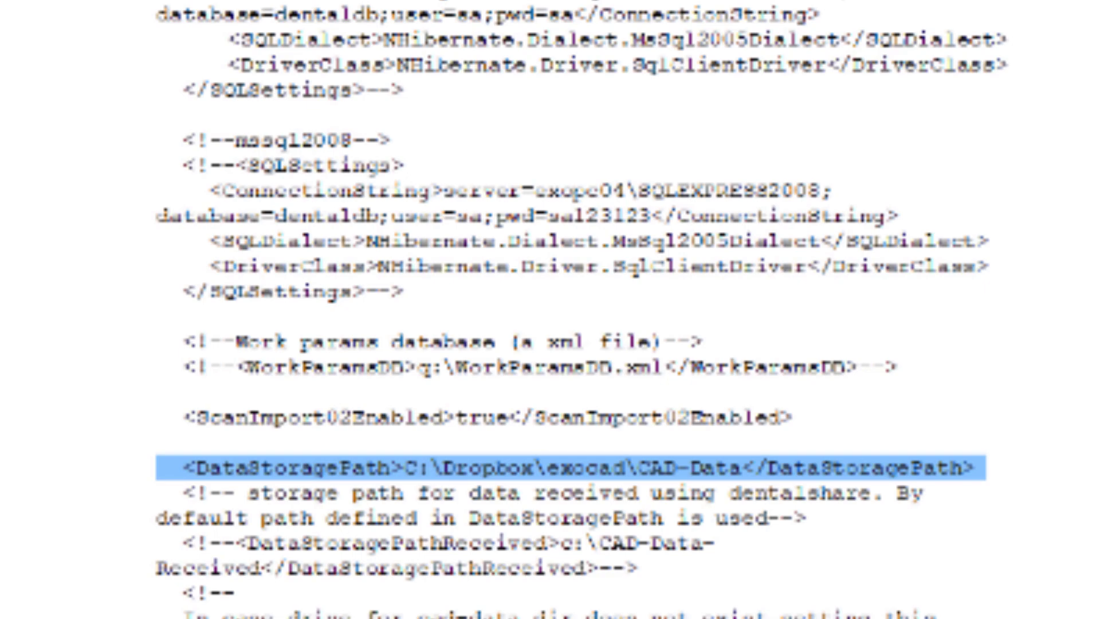
Step: Follow the stored path from the System (C:) drive through Dropbox to the exocad folder, and reposition its window over the matching XML file
click(346, 586)
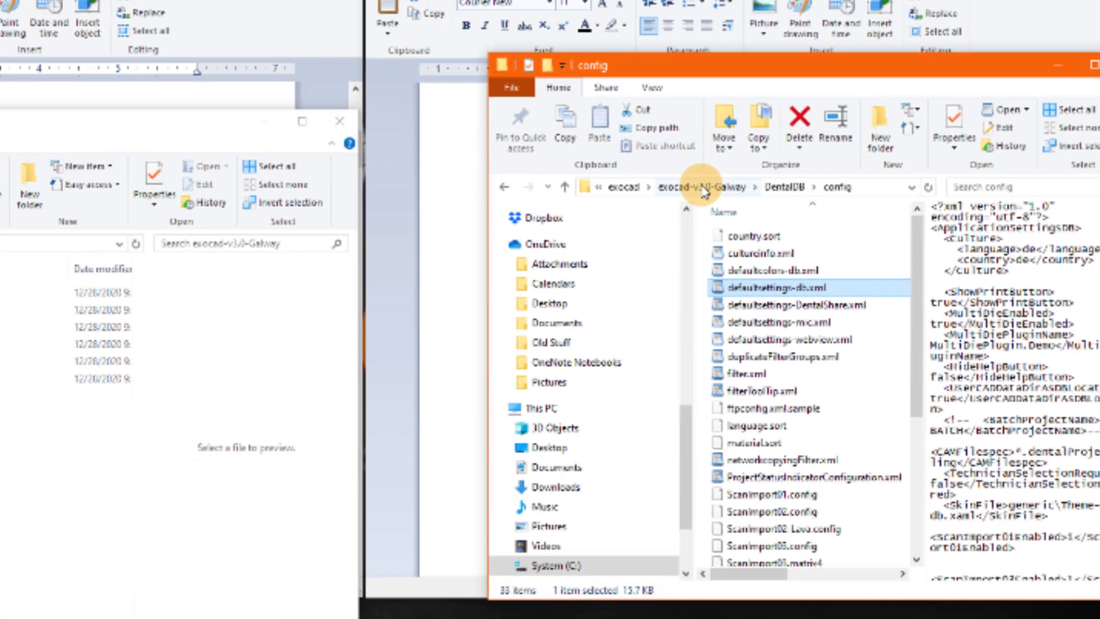
click(486, 69)
click(778, 231)
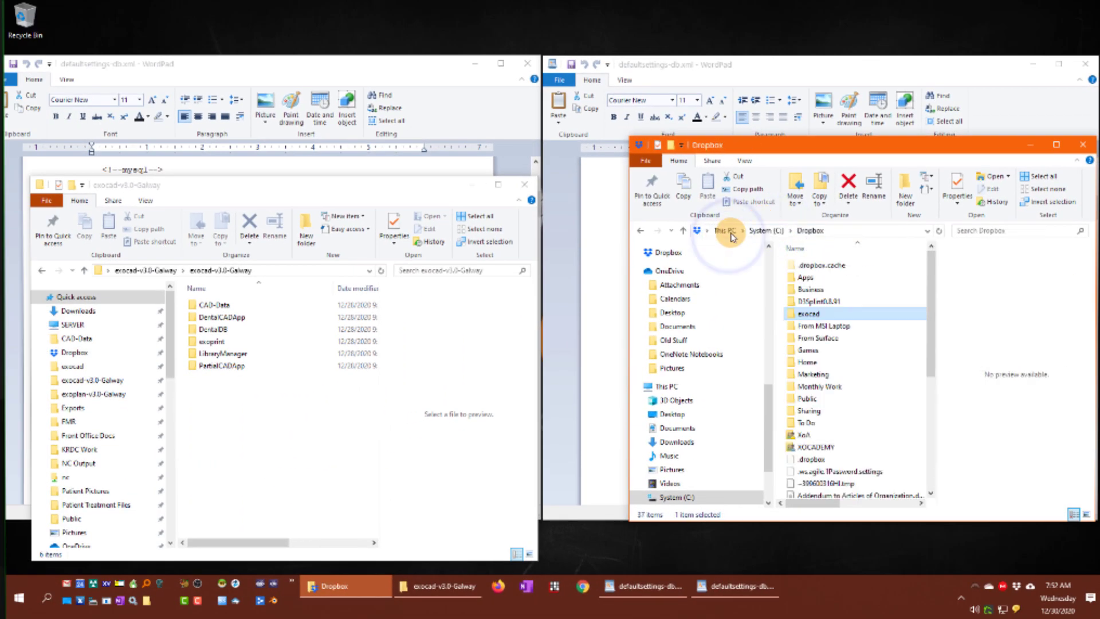
click(731, 239)
double_click(836, 492)
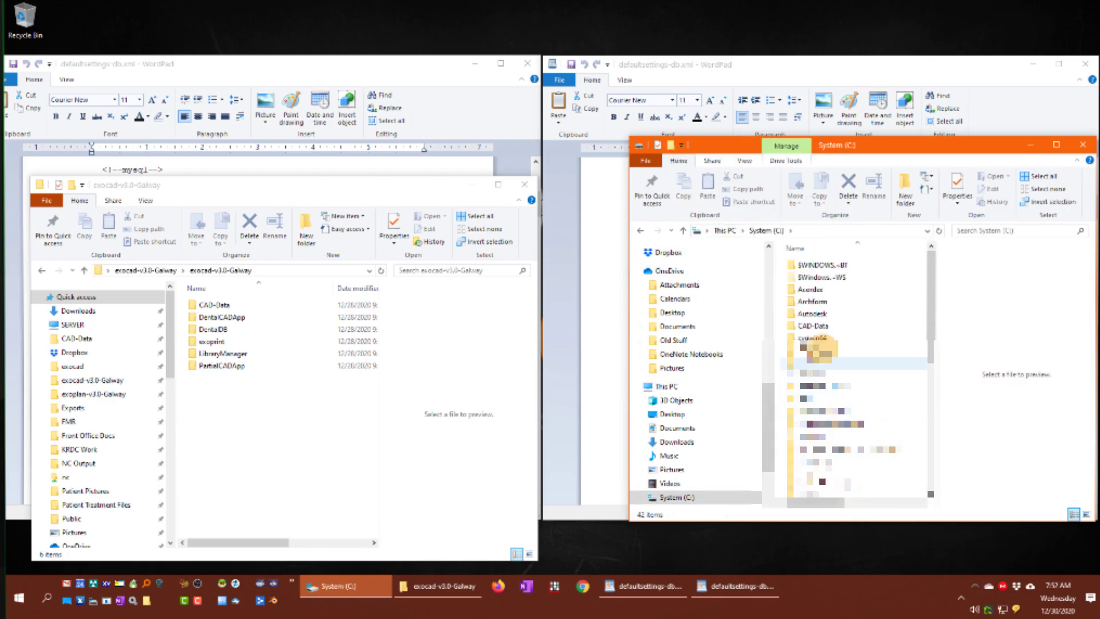
double_click(814, 361)
double_click(809, 313)
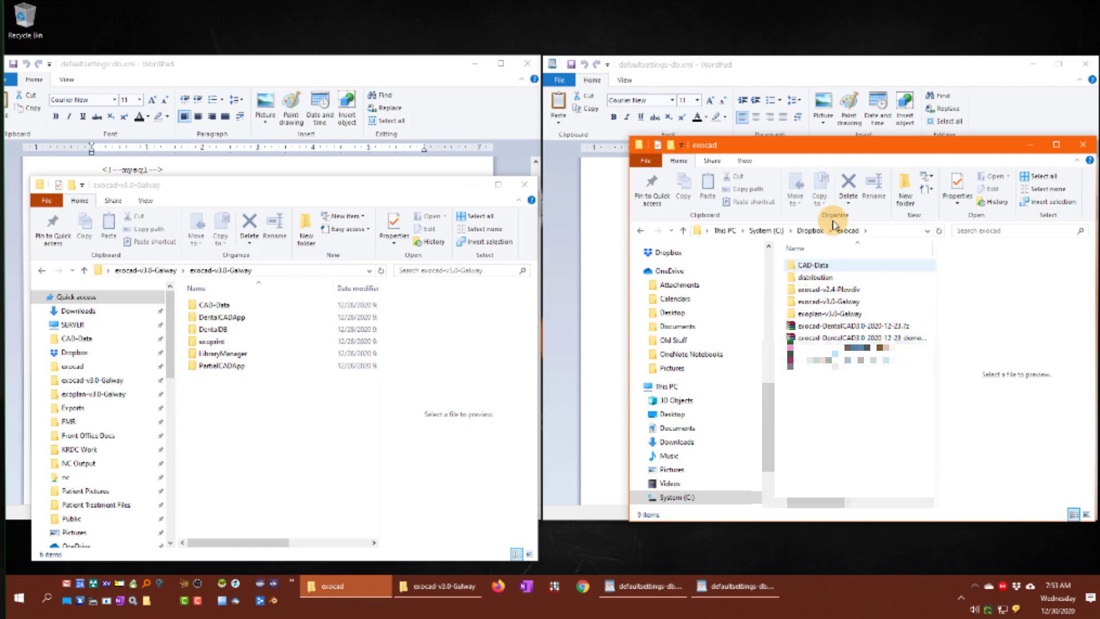
drag(855, 151, 805, 172)
click(760, 287)
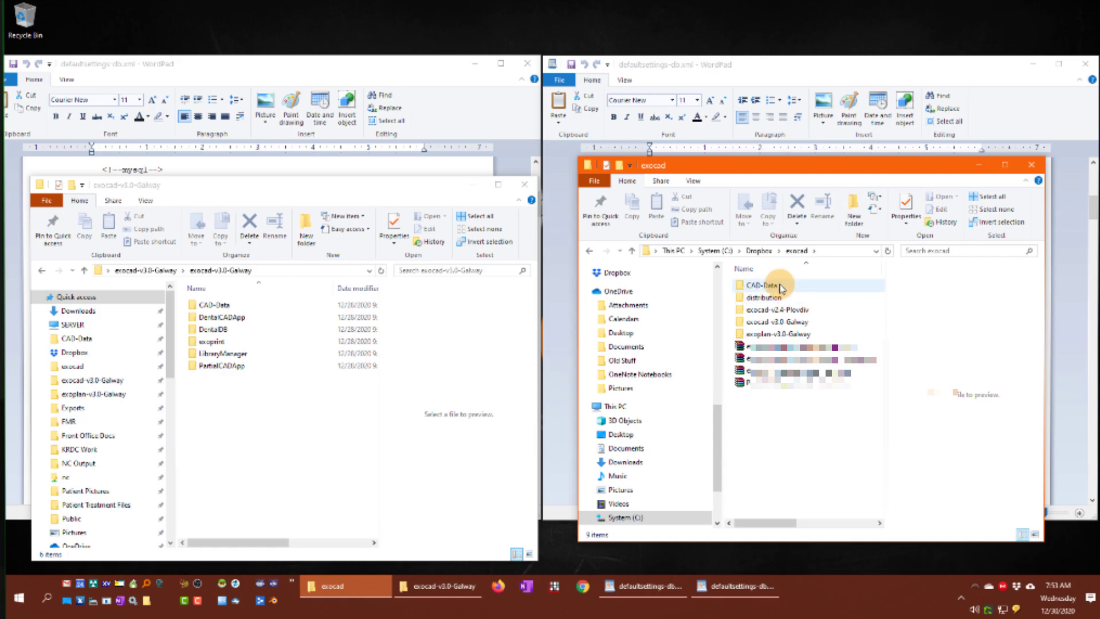
Step: Point out the CAD-Data folder and the exocad-v2.4-Plovdiv, exocad-v3.0-Galway and exoplan-v3.0-Galway folders beside it
mouse_move(782, 288)
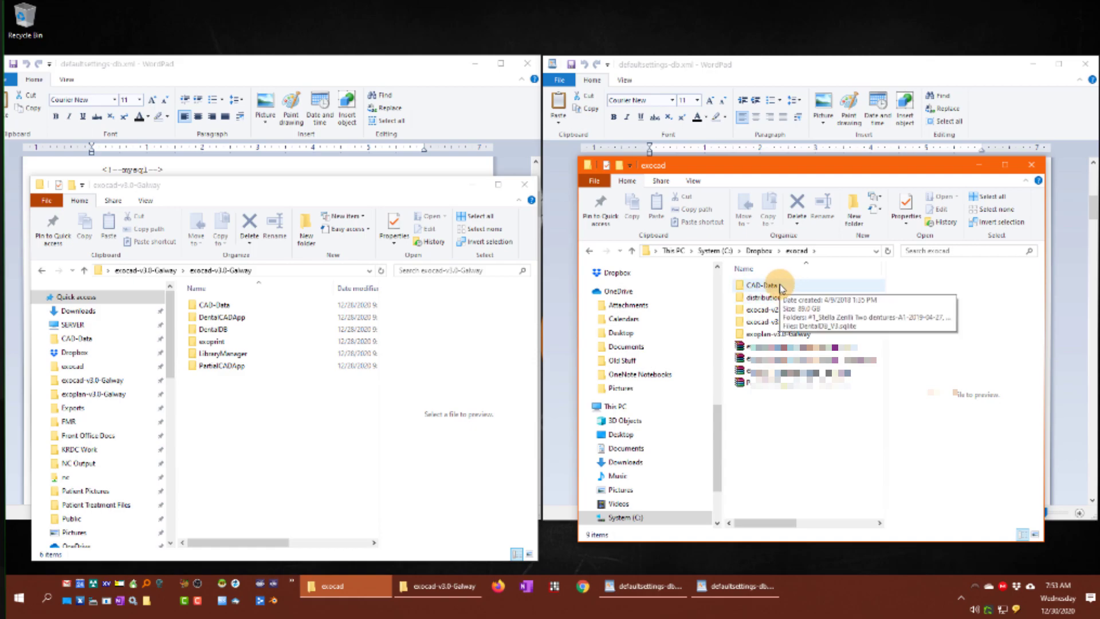
click(805, 310)
mouse_move(768, 315)
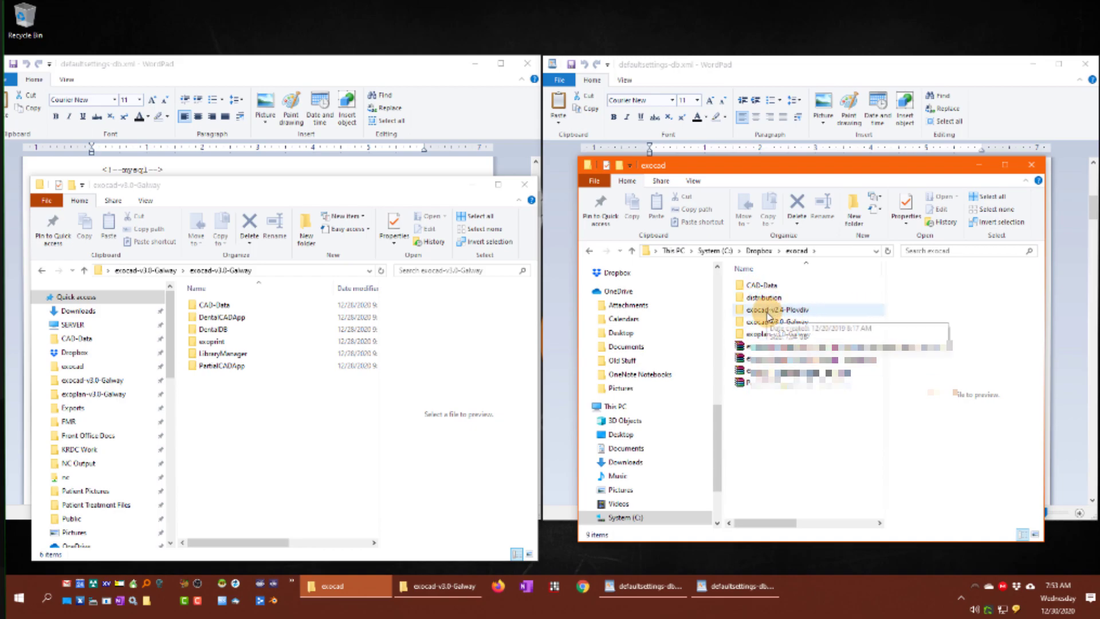
click(805, 322)
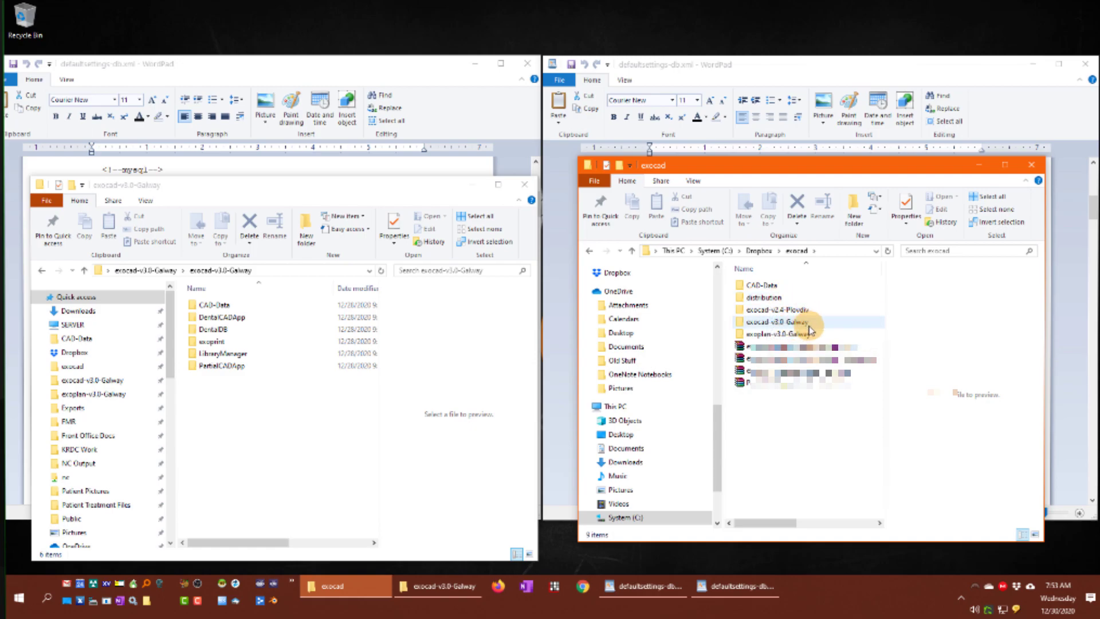
click(803, 335)
click(797, 347)
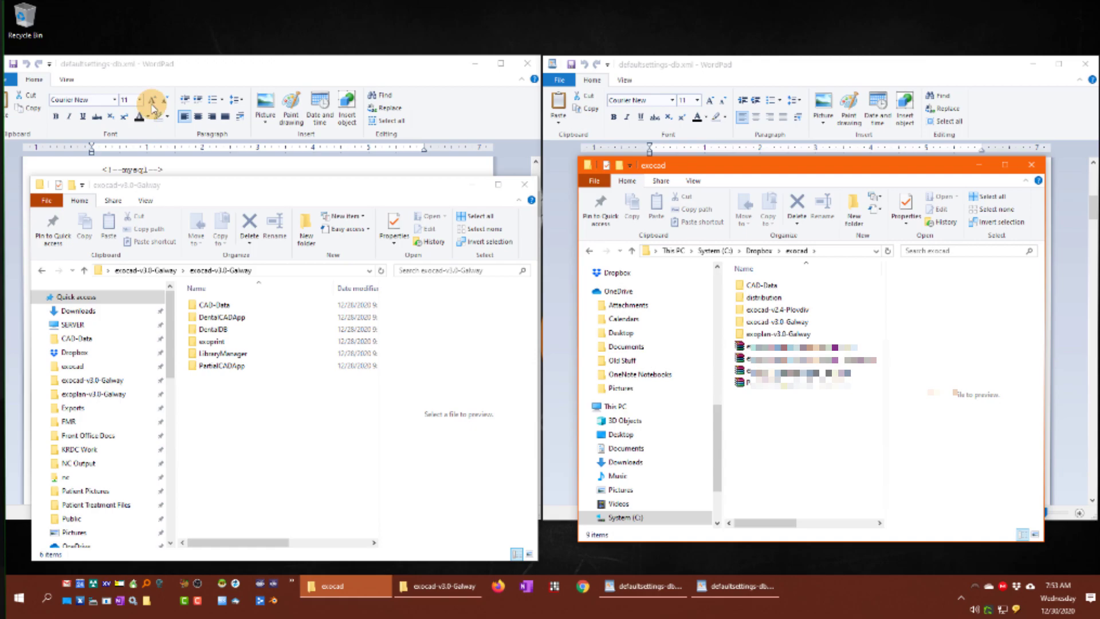
Step: Bring the desktop copy's XML forward at its DataStoragePath line, and open the Dropbox CAD-Data folder to show its full path
click(181, 62)
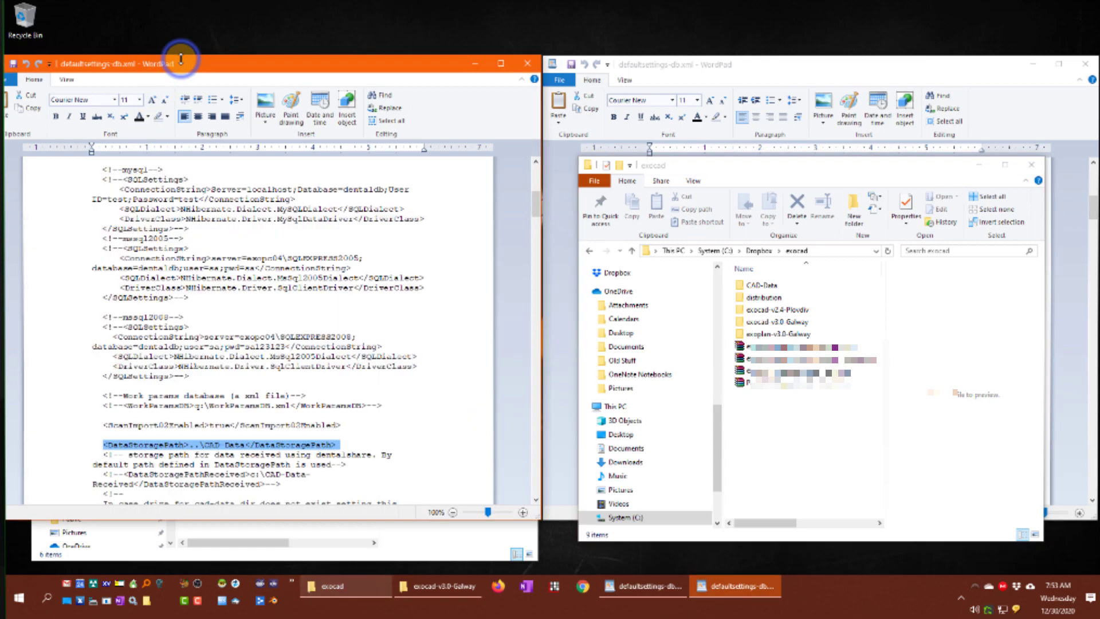
click(166, 442)
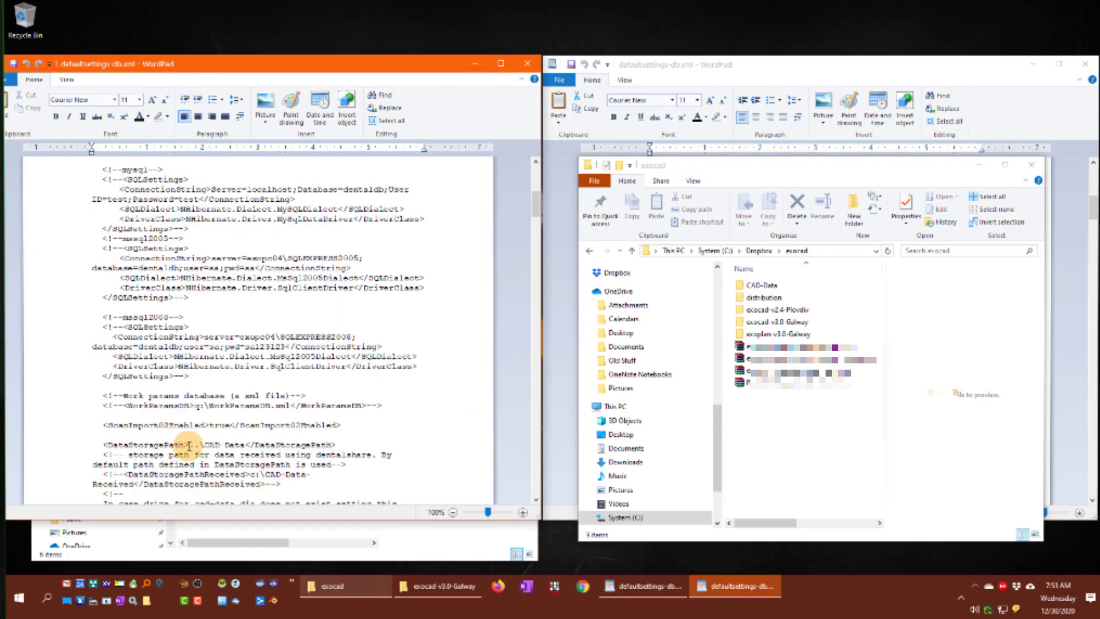
double_click(759, 285)
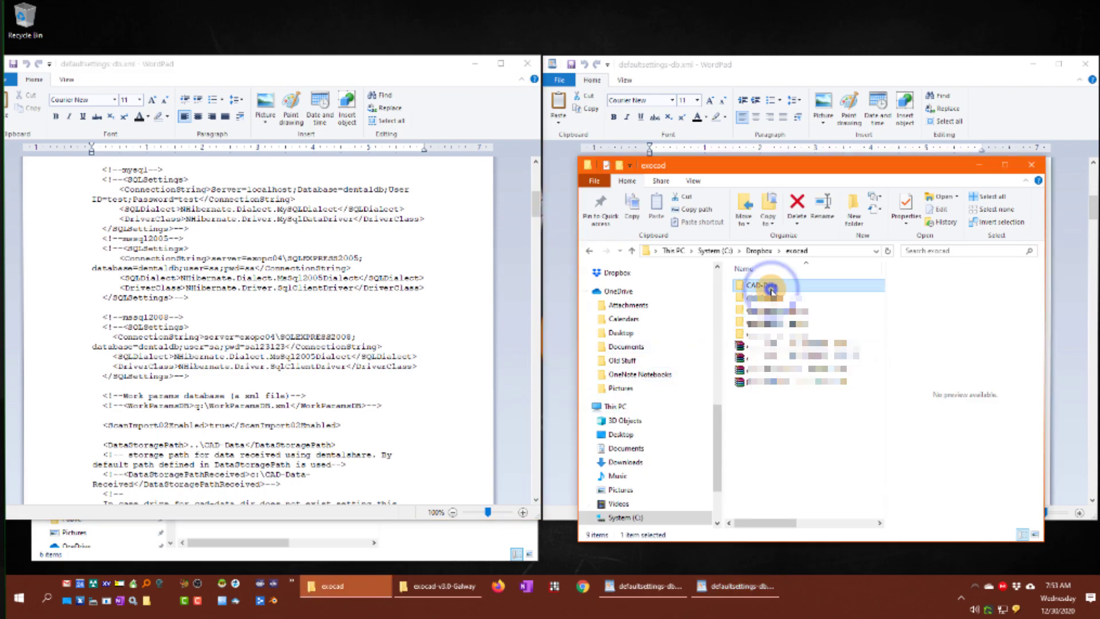
click(840, 255)
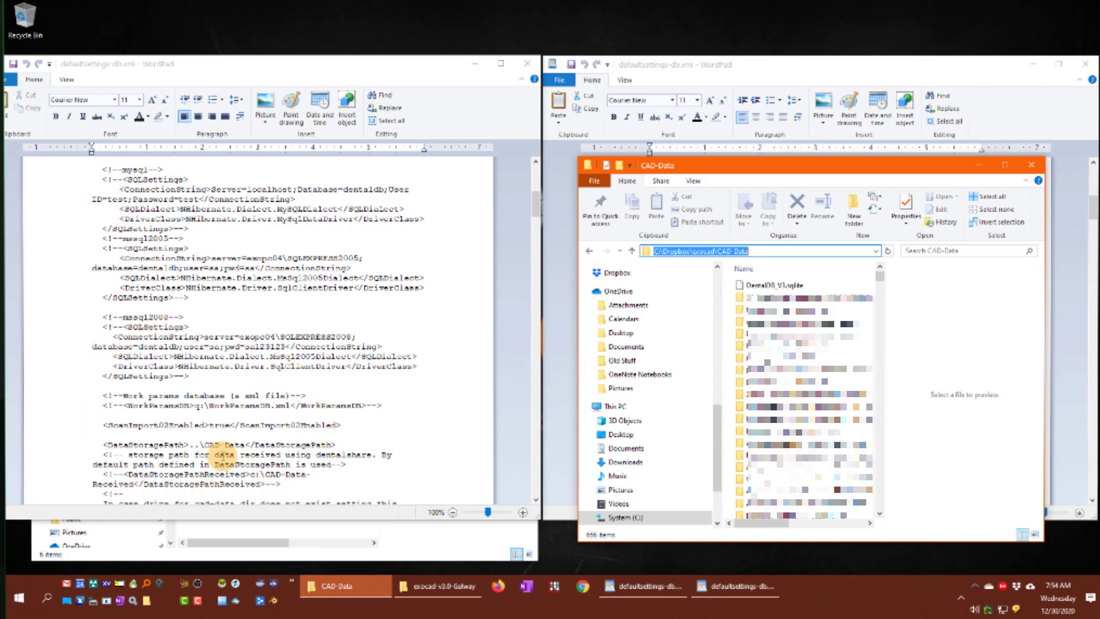
Step: Replace the desktop copy's DataStoragePath value with the copied folder path C:\Dropbox\exocad\CAD-Data, keeping the opening tag's closing bracket intact
click(164, 444)
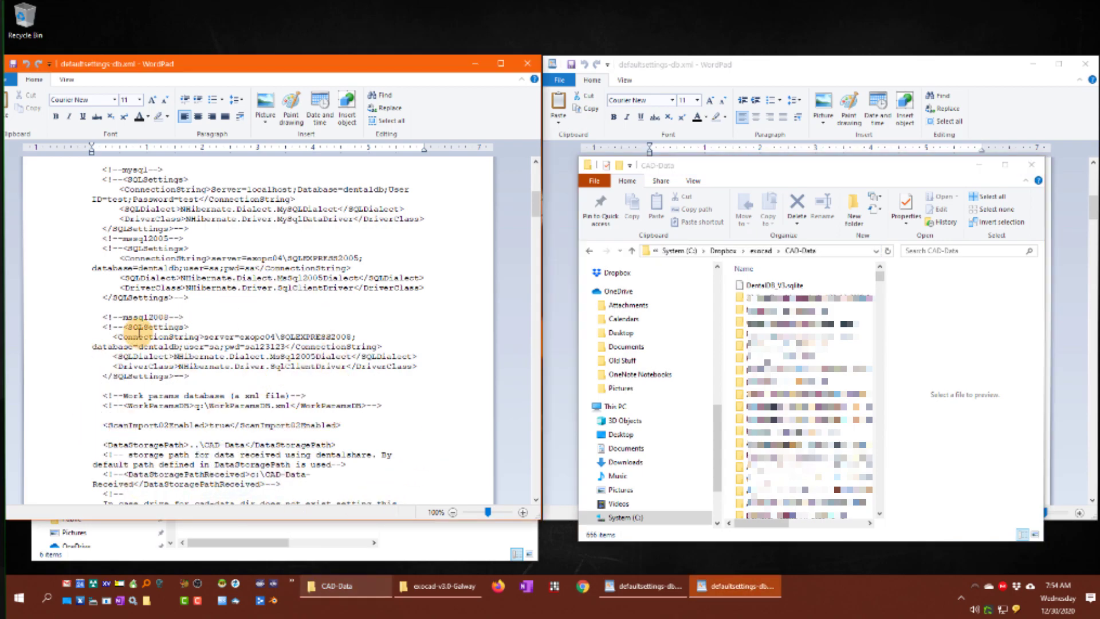
drag(184, 444, 243, 445)
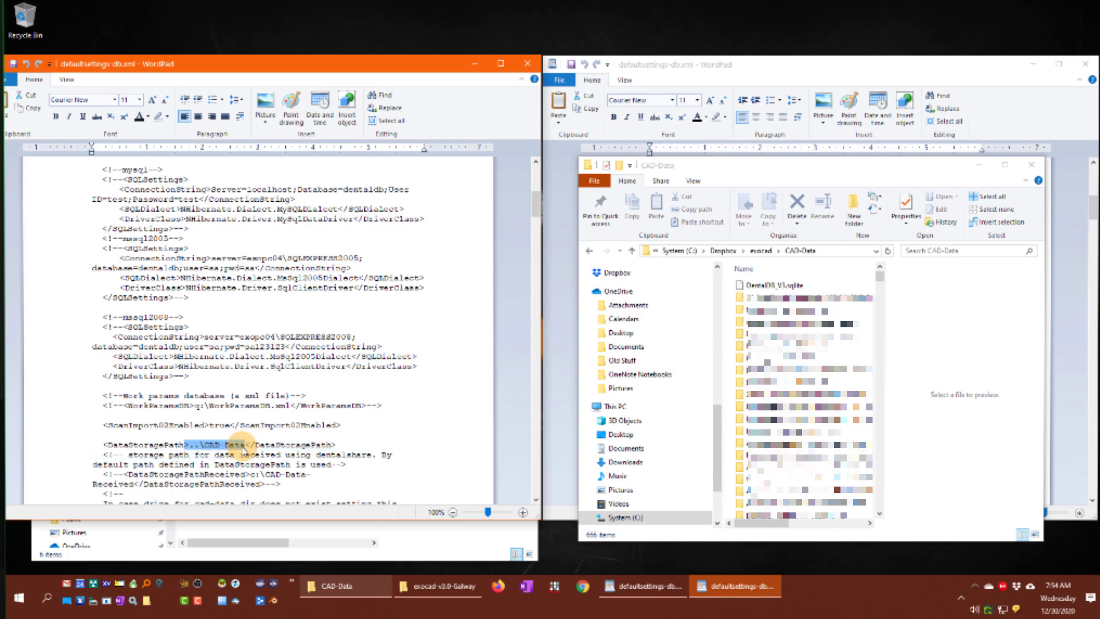
click(770, 172)
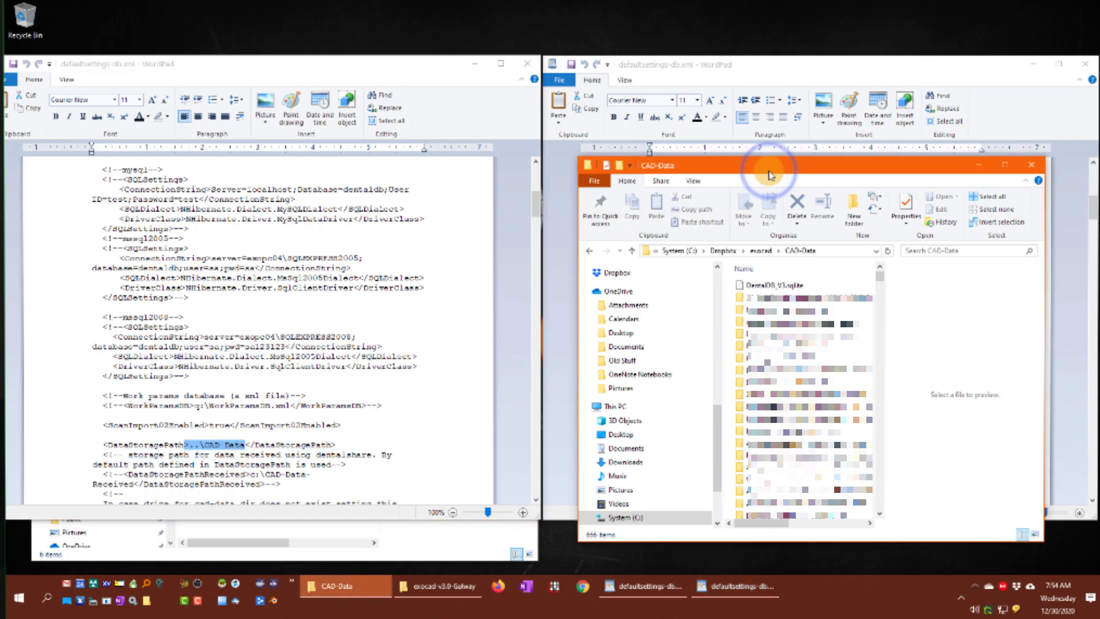
click(832, 250)
key(ctrl+c)
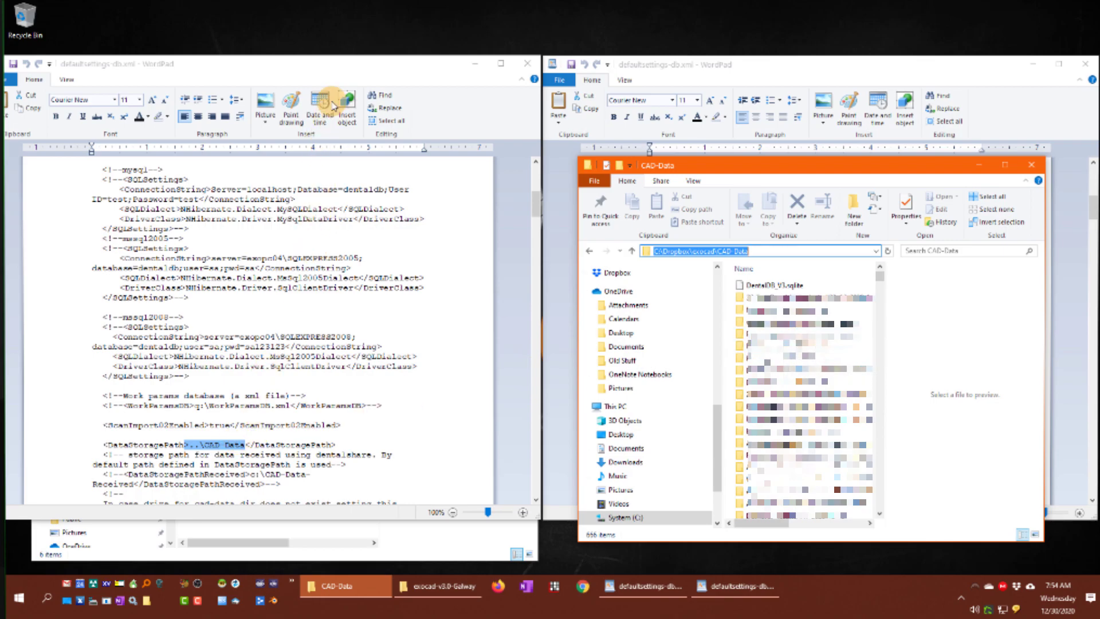
click(337, 78)
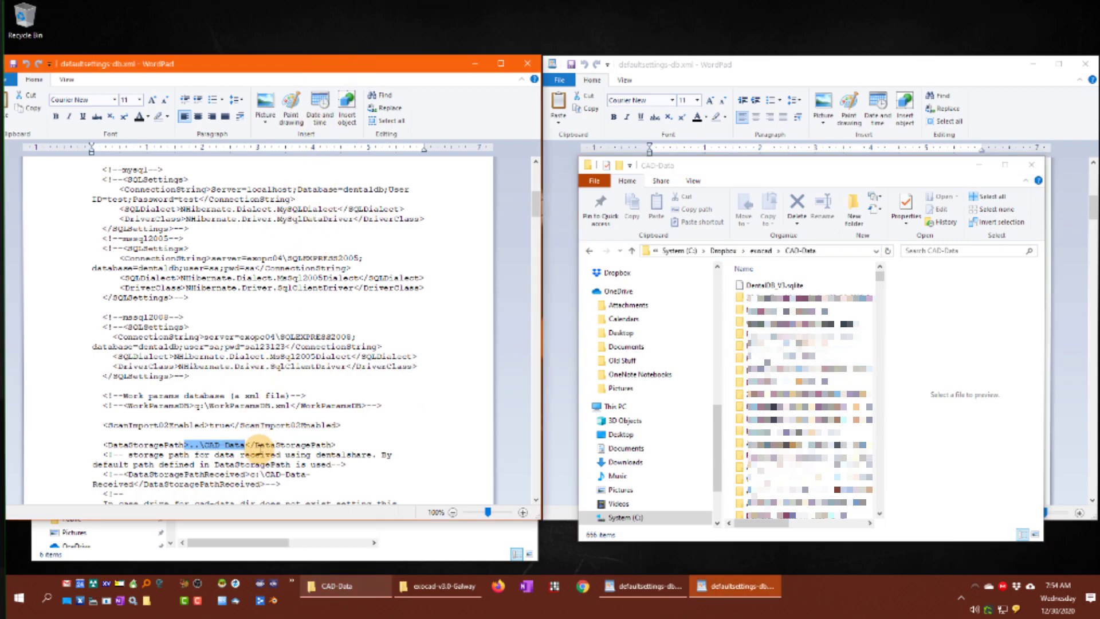
key(ctrl+v)
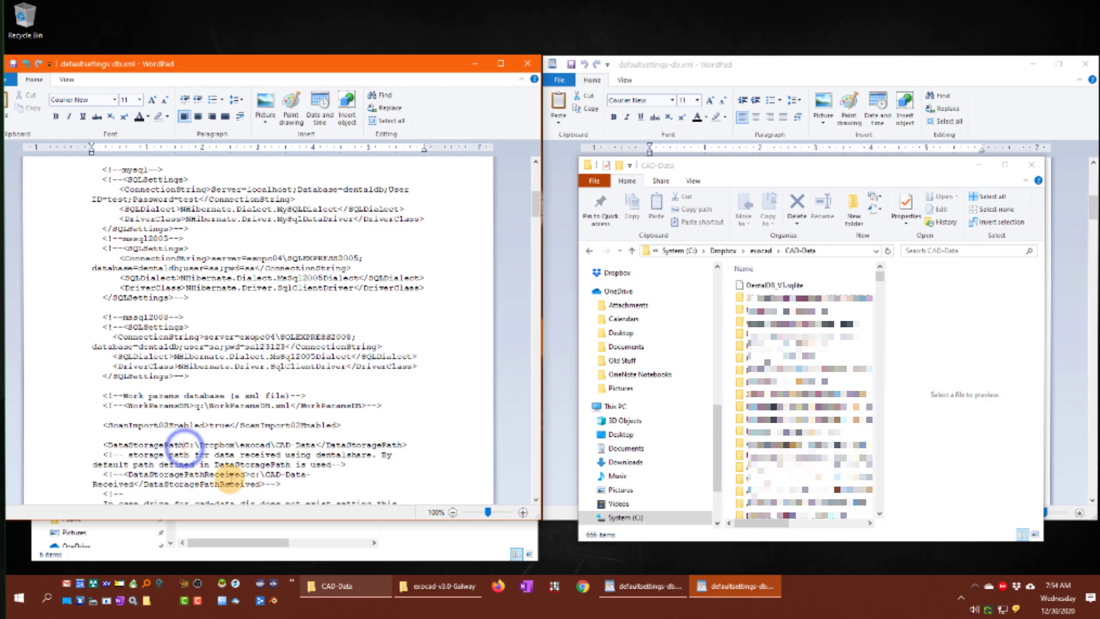
text(>)
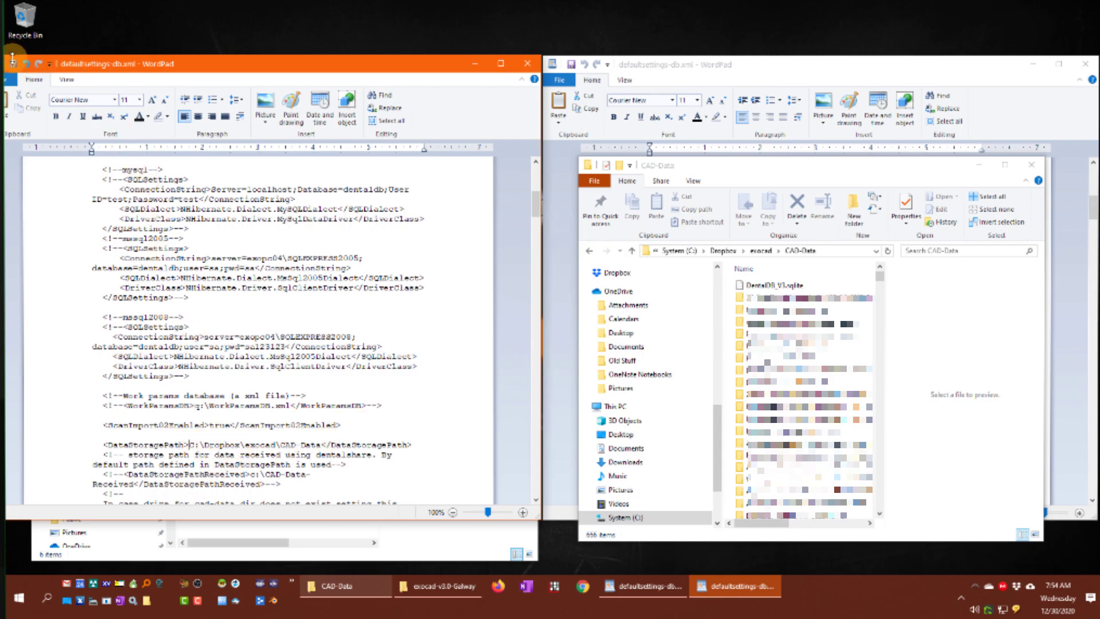
Step: Examine the settings below DataStoragePath in the desktop copy's XML, including UseUniversalNumberingSystem and the PathTemplate naming keys
scroll(258, 330, down, 9)
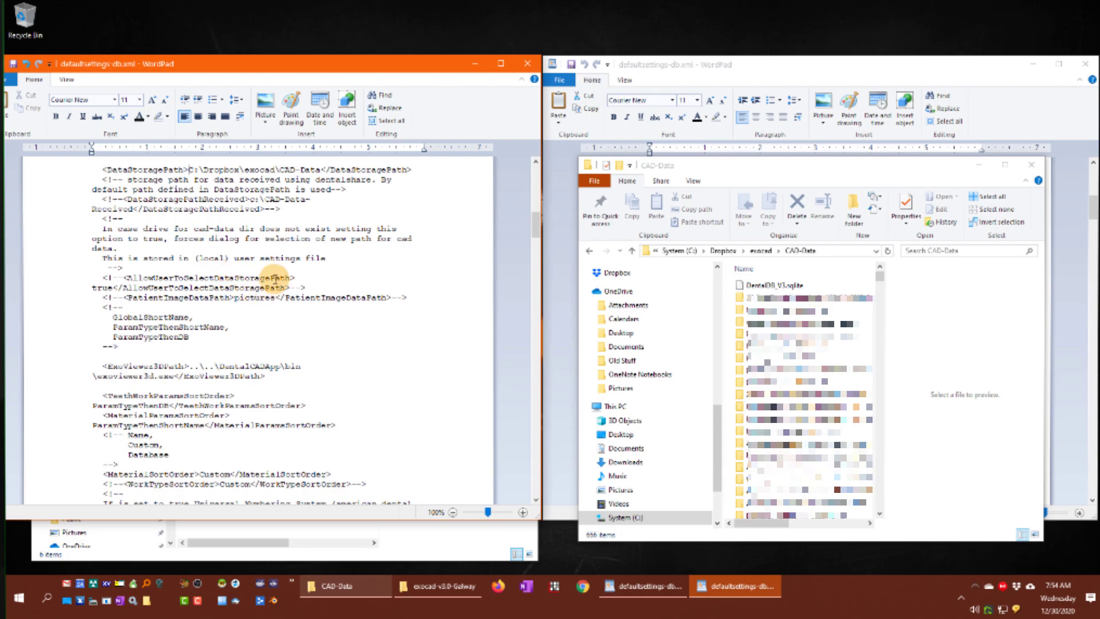
scroll(284, 279, down, 2)
scroll(286, 279, down, 3)
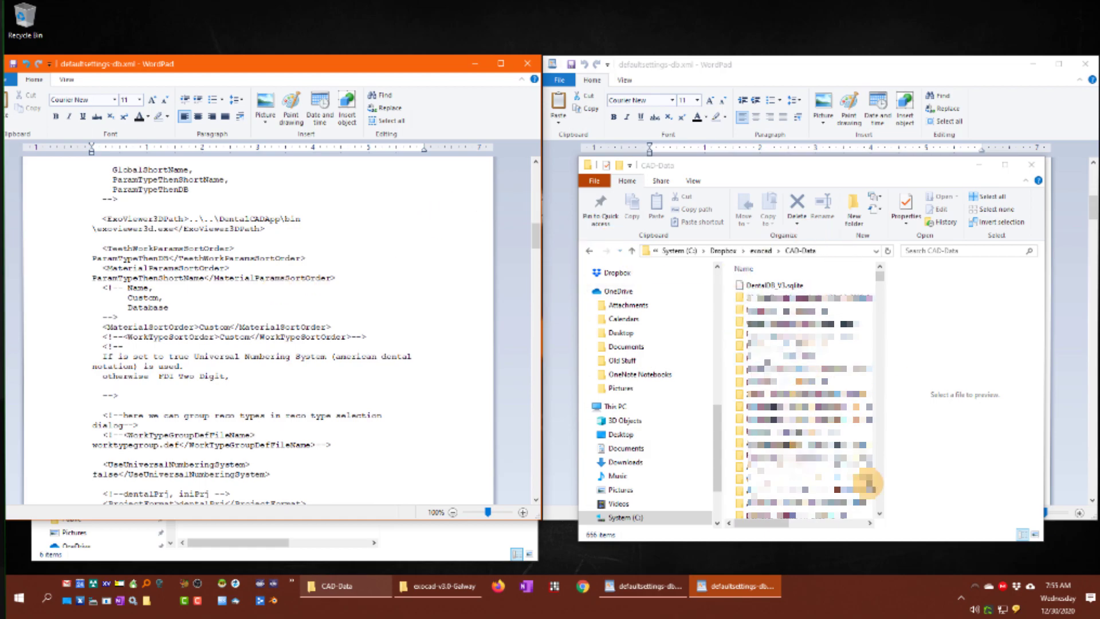
scroll(243, 282, down, 3)
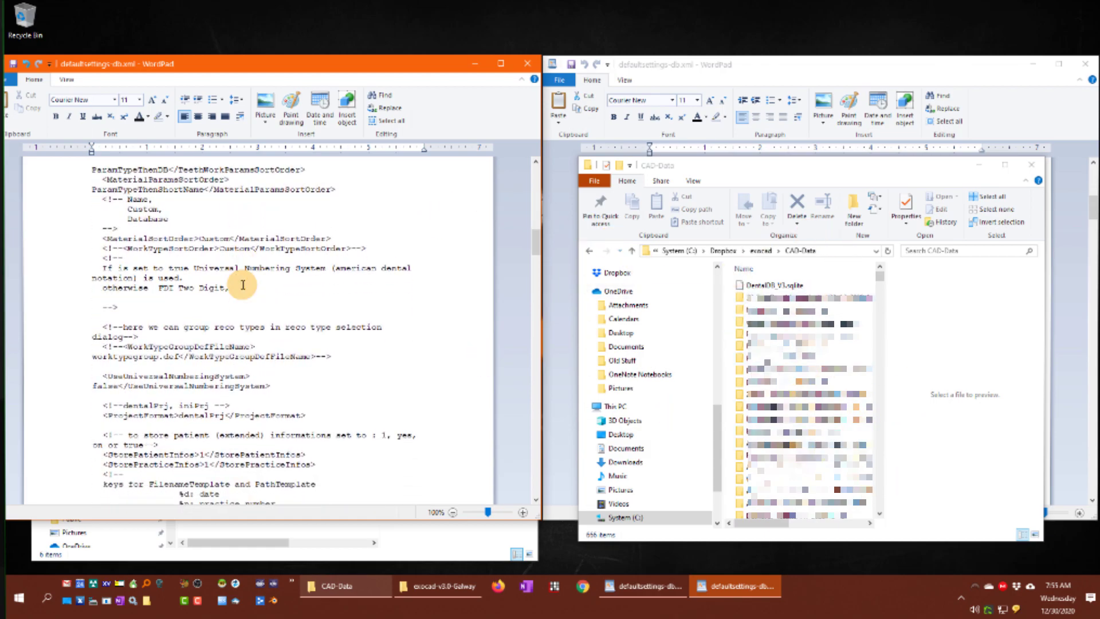
scroll(241, 287, down, 4)
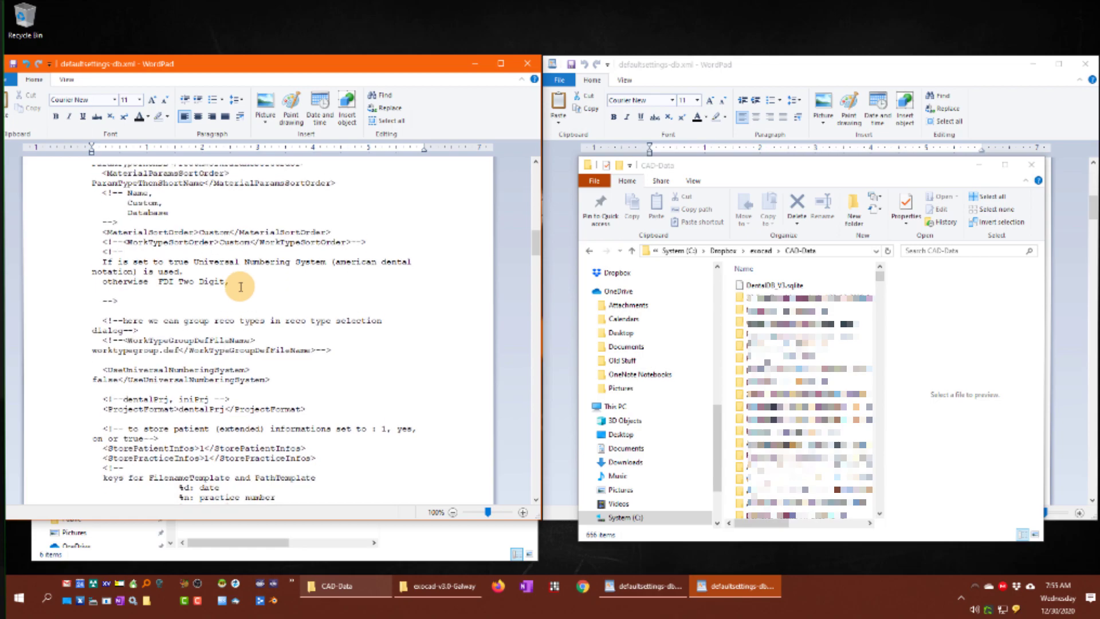
scroll(241, 286, down, 2)
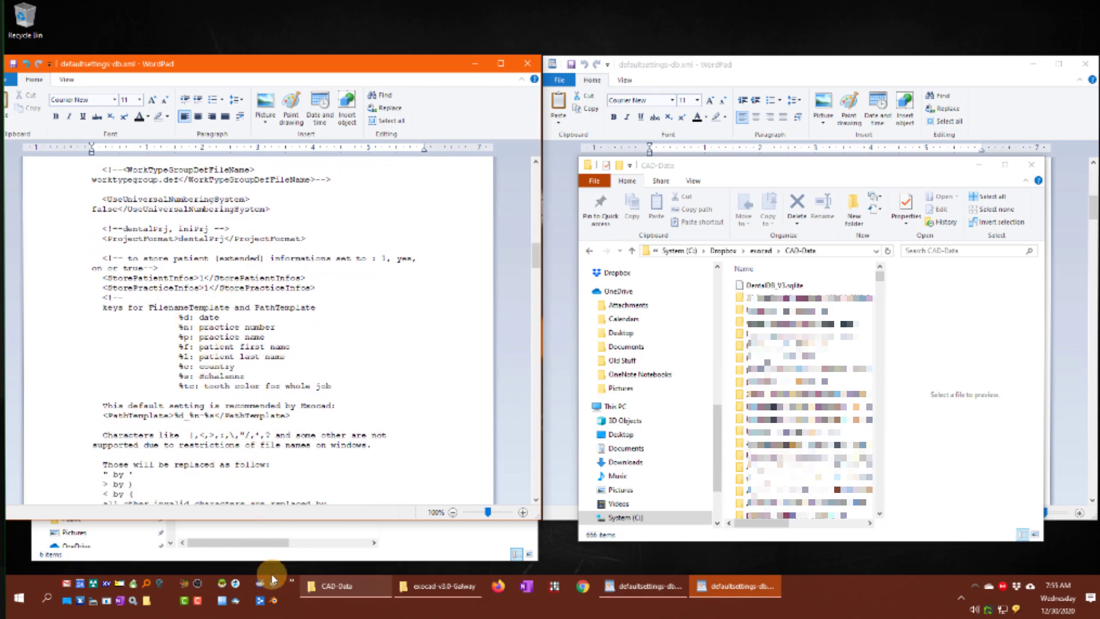
Step: Open the bin folder inside the desktop copy's DentalDB folder and launch DentalDB.exe
click(344, 585)
click(438, 586)
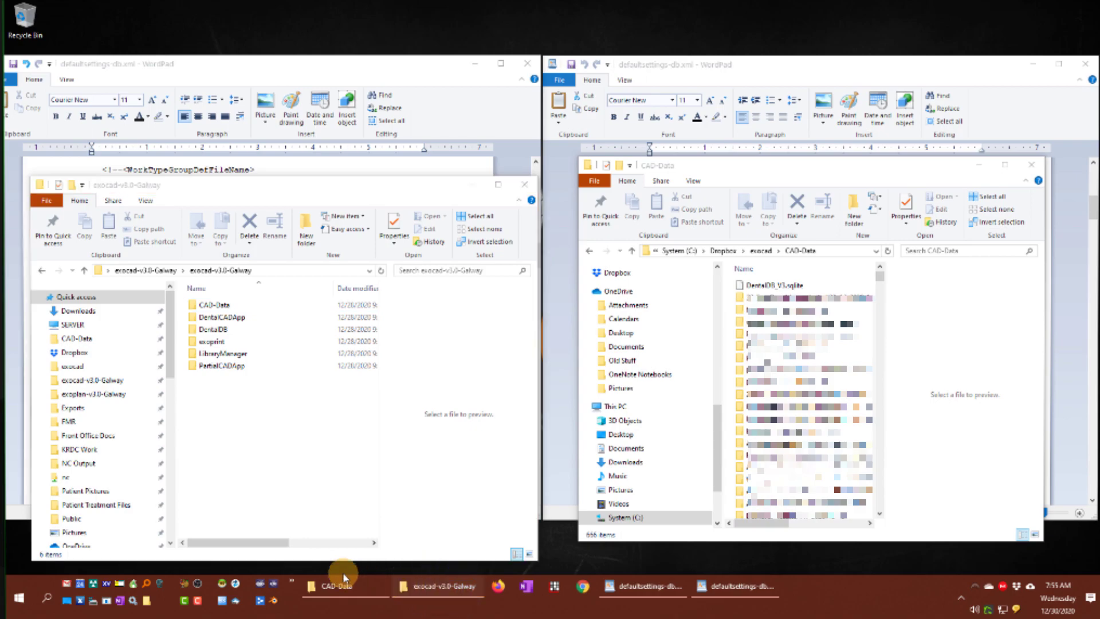
click(340, 590)
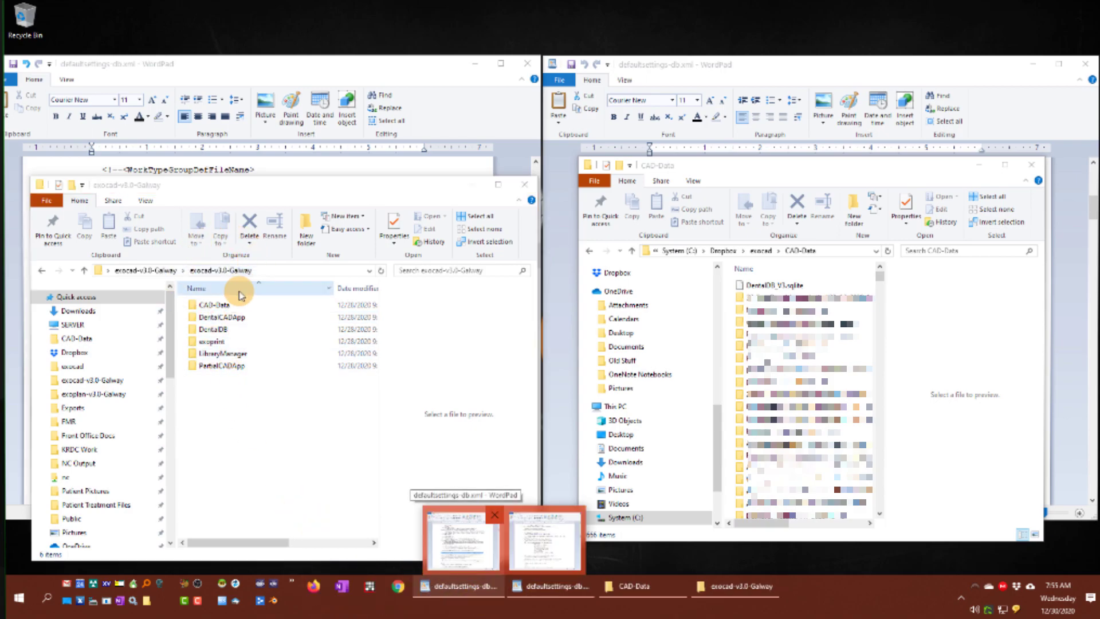
double_click(213, 328)
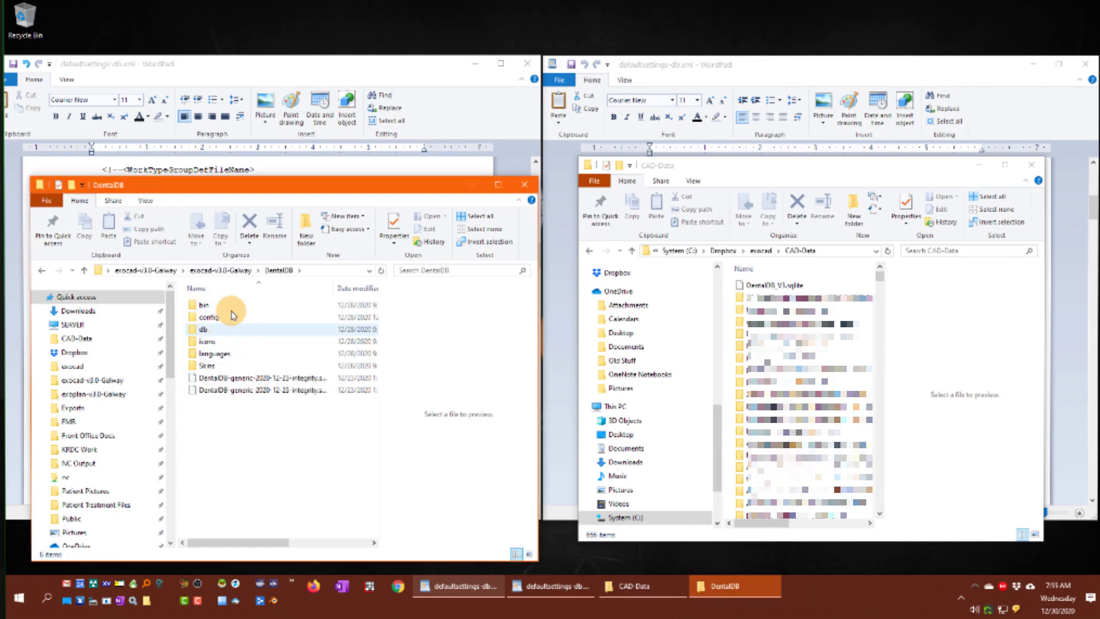
double_click(204, 304)
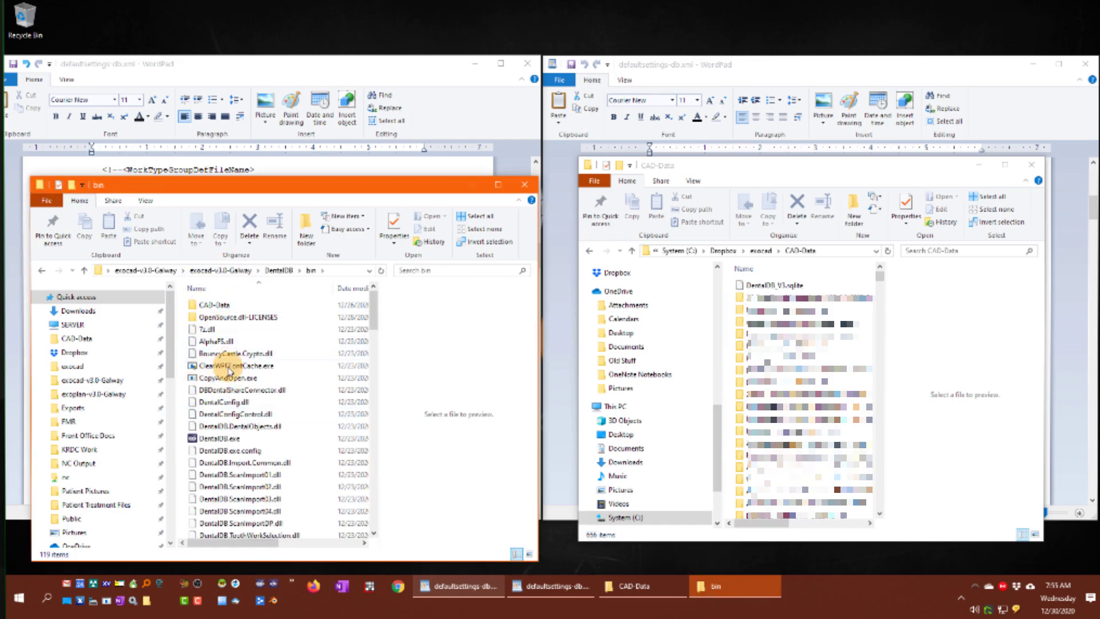
double_click(225, 439)
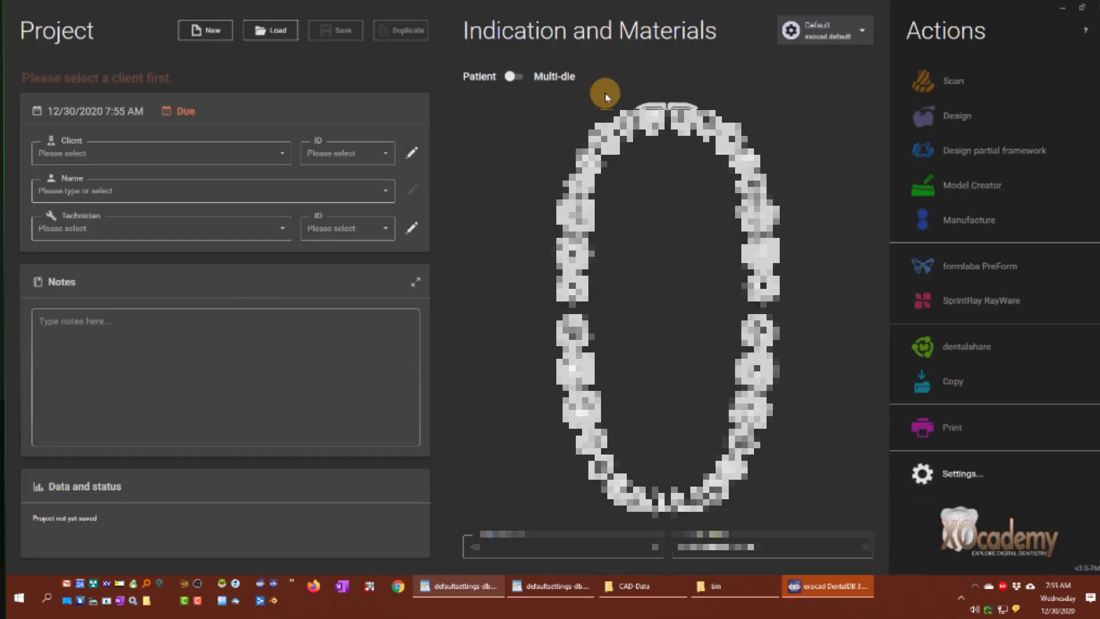
click(259, 35)
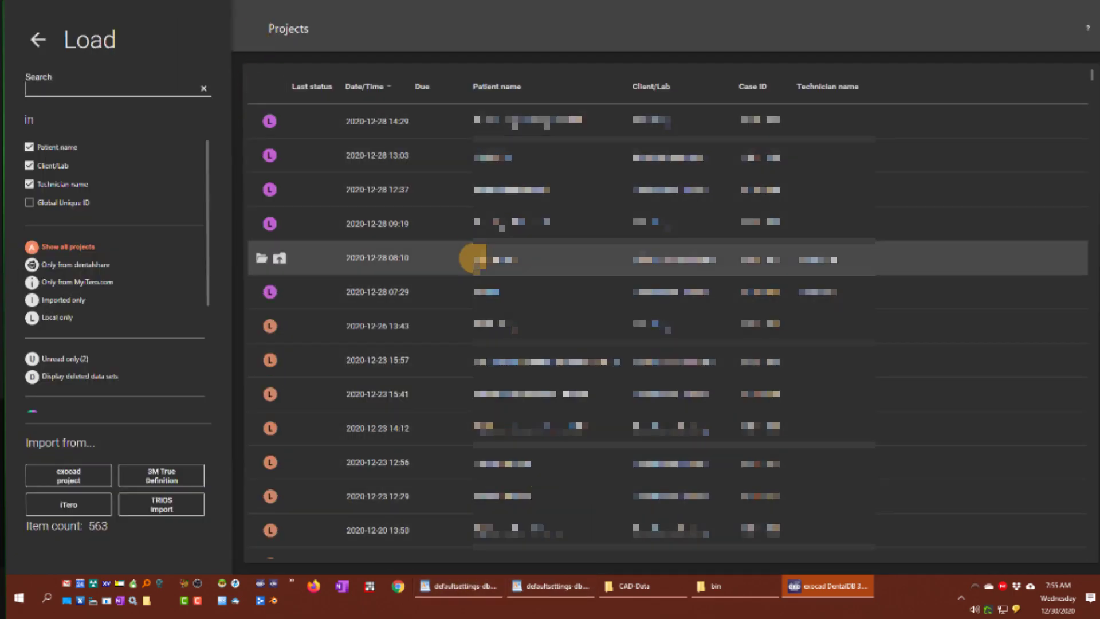
scroll(474, 258, down, 8)
scroll(466, 267, up, 8)
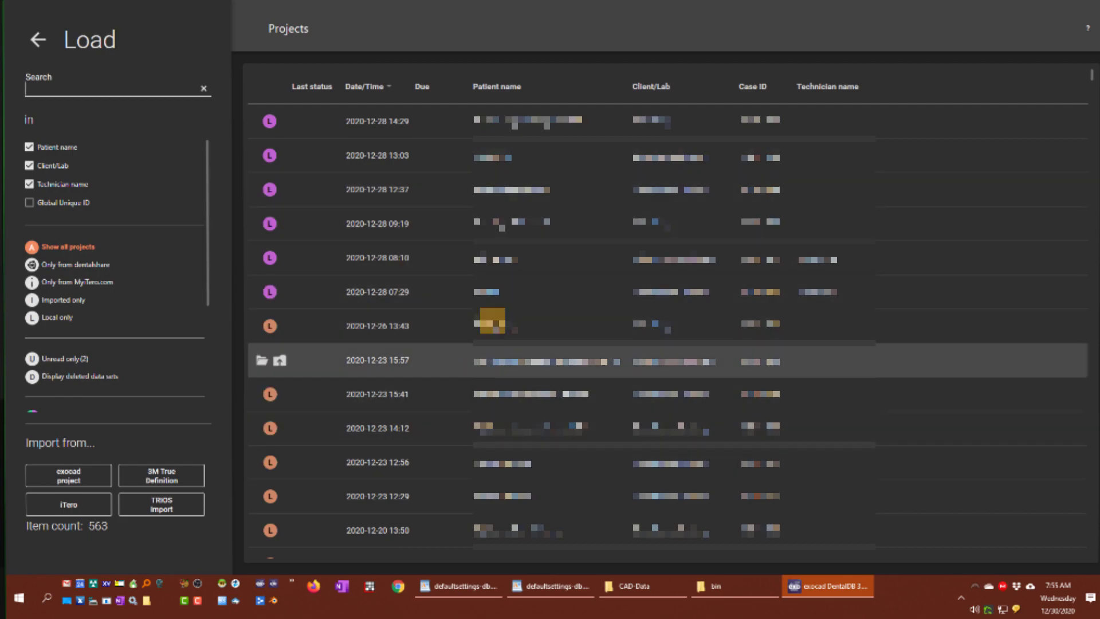
click(535, 227)
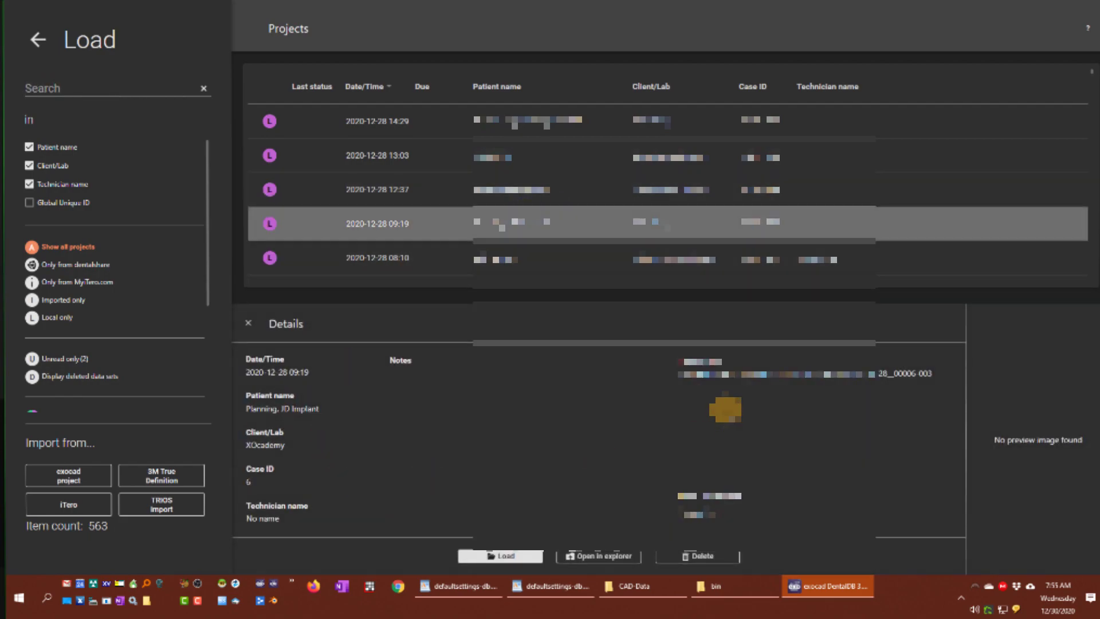
mouse_move(559, 218)
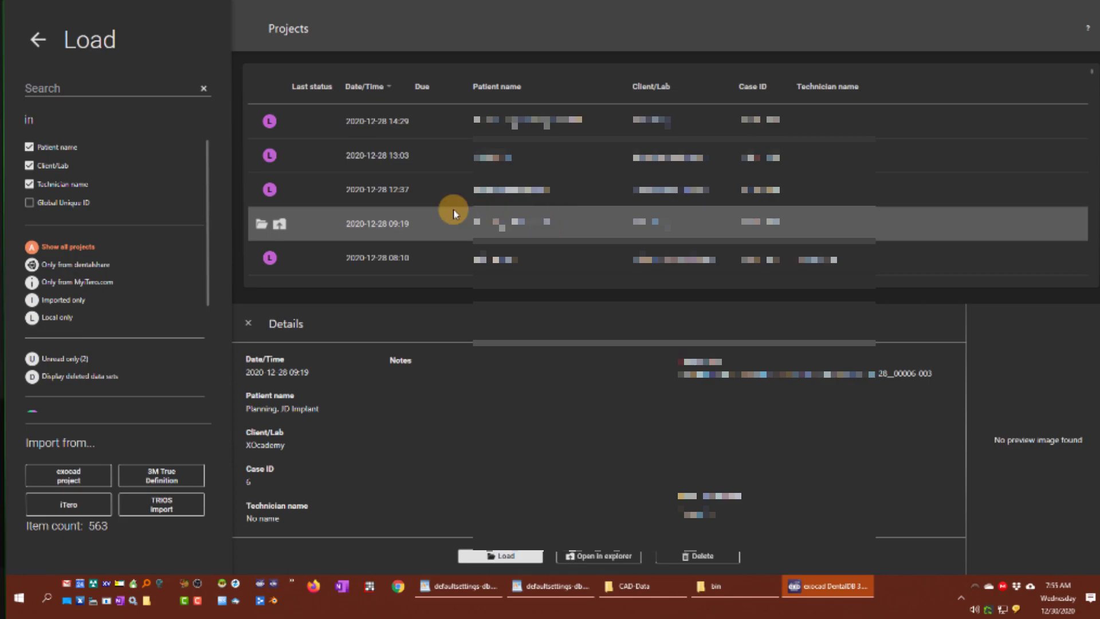
click(442, 225)
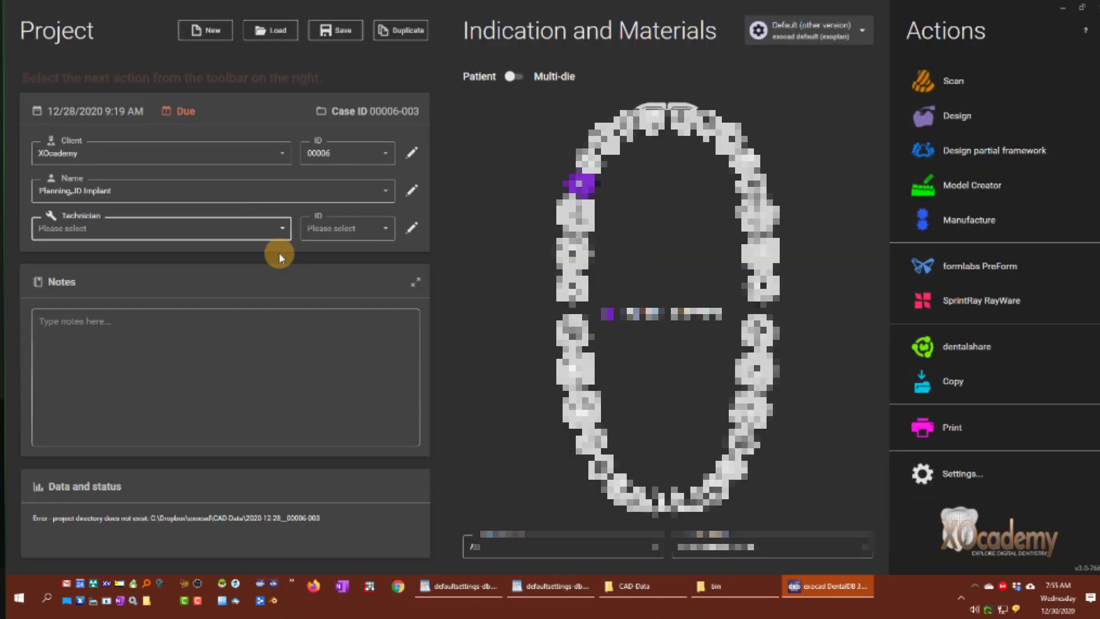
Step: Try to open the loaded project in Design, and close both DentalCAD and DentalDB
click(948, 125)
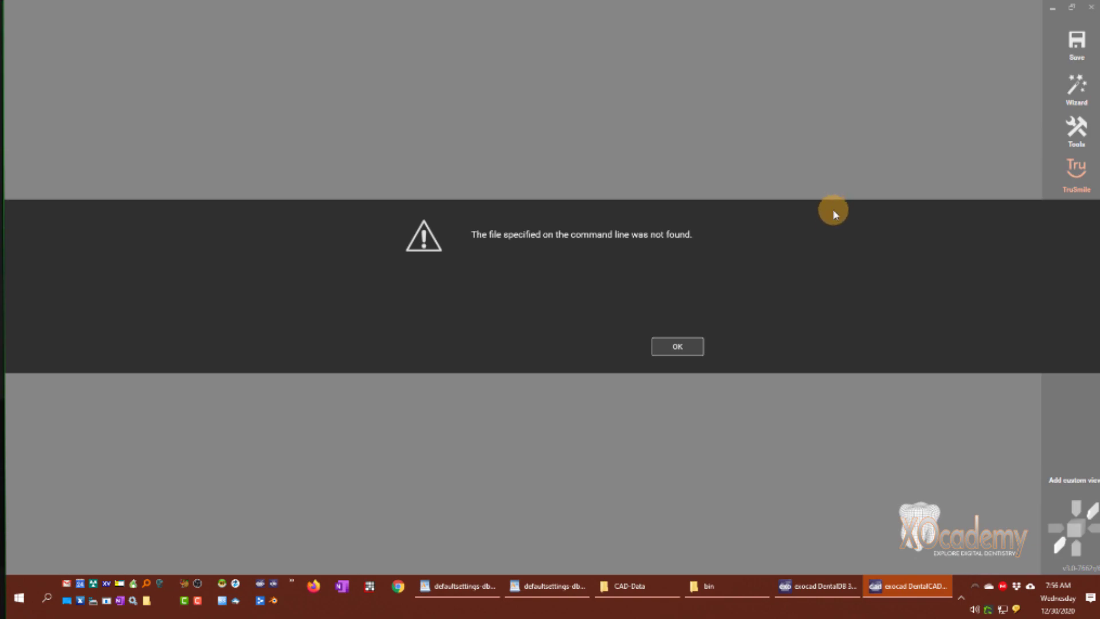
click(685, 351)
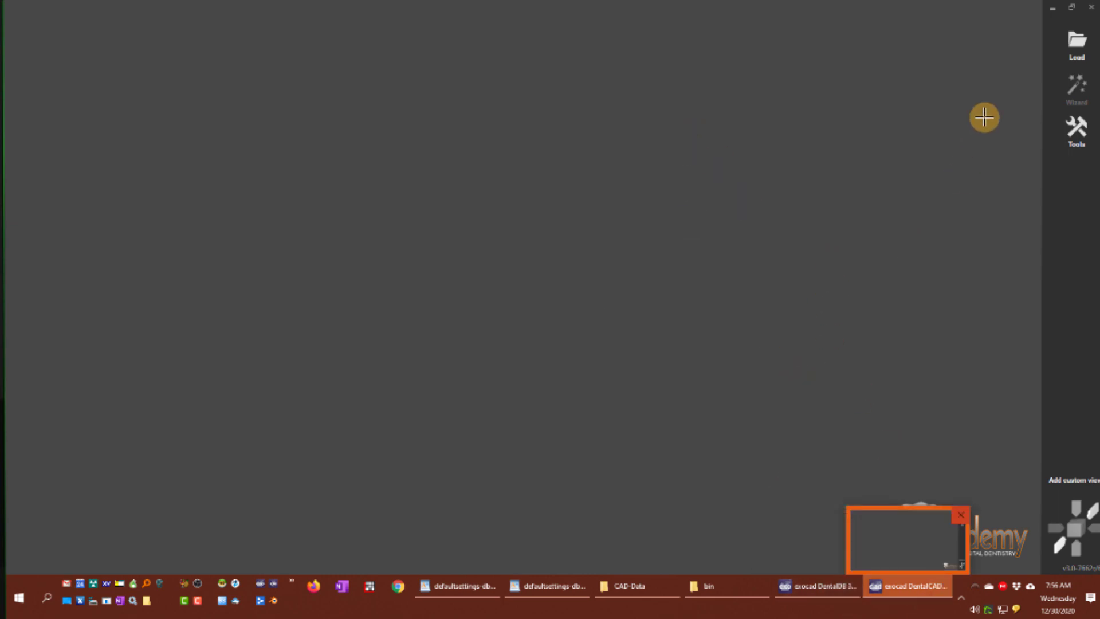
click(1091, 7)
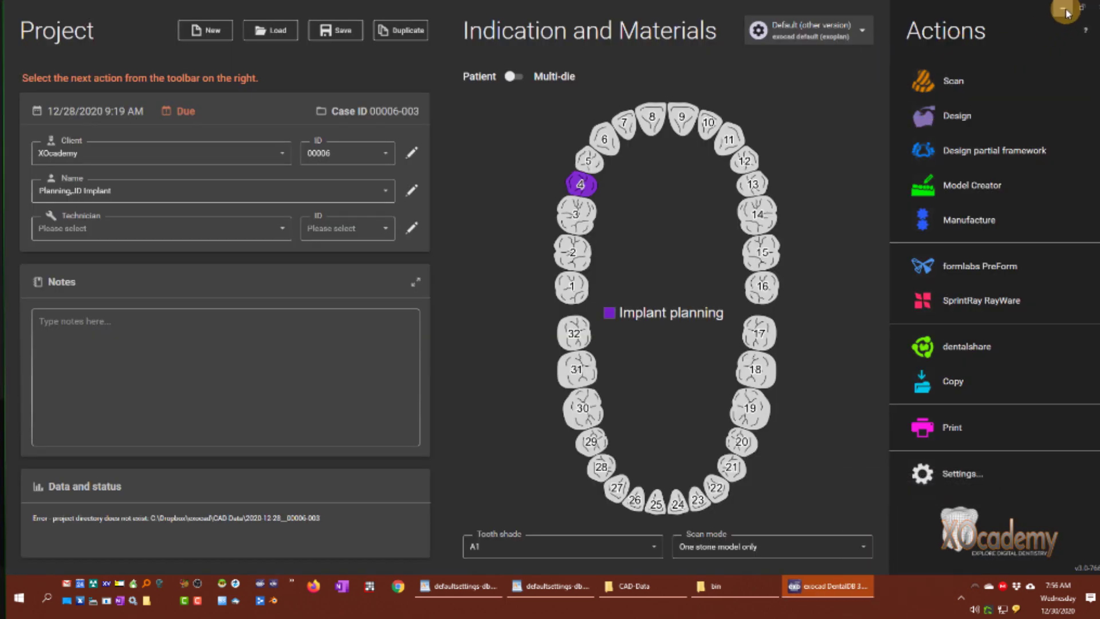
click(1091, 8)
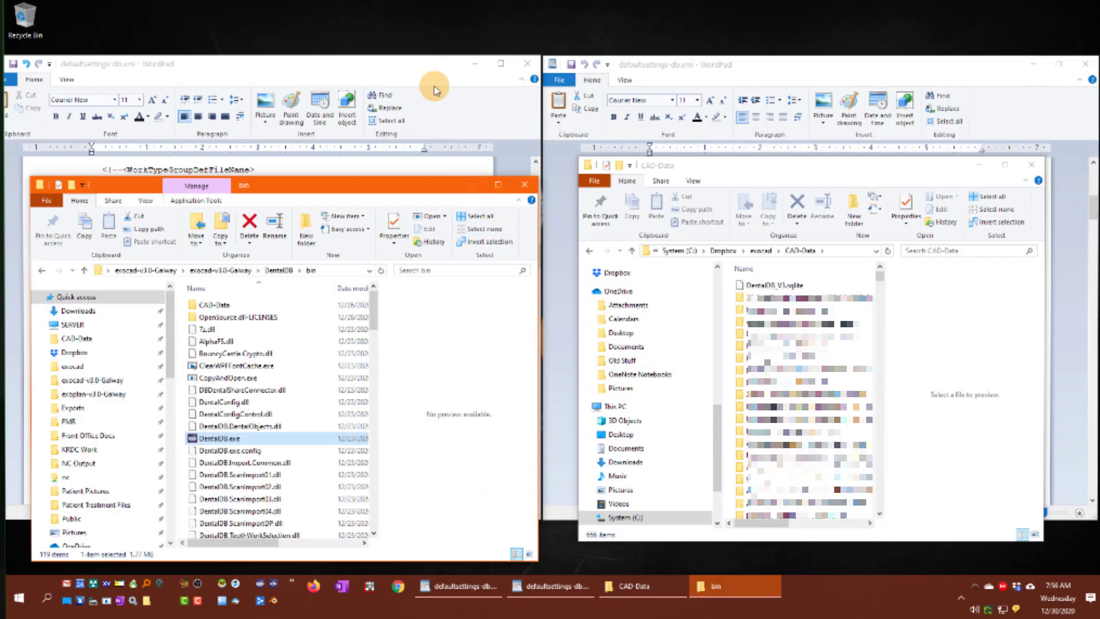
Step: Bring both defaultsettings-db.xml files forward and examine the FilenameTemplate and PathTemplate naming settings in the desktop copy
click(434, 86)
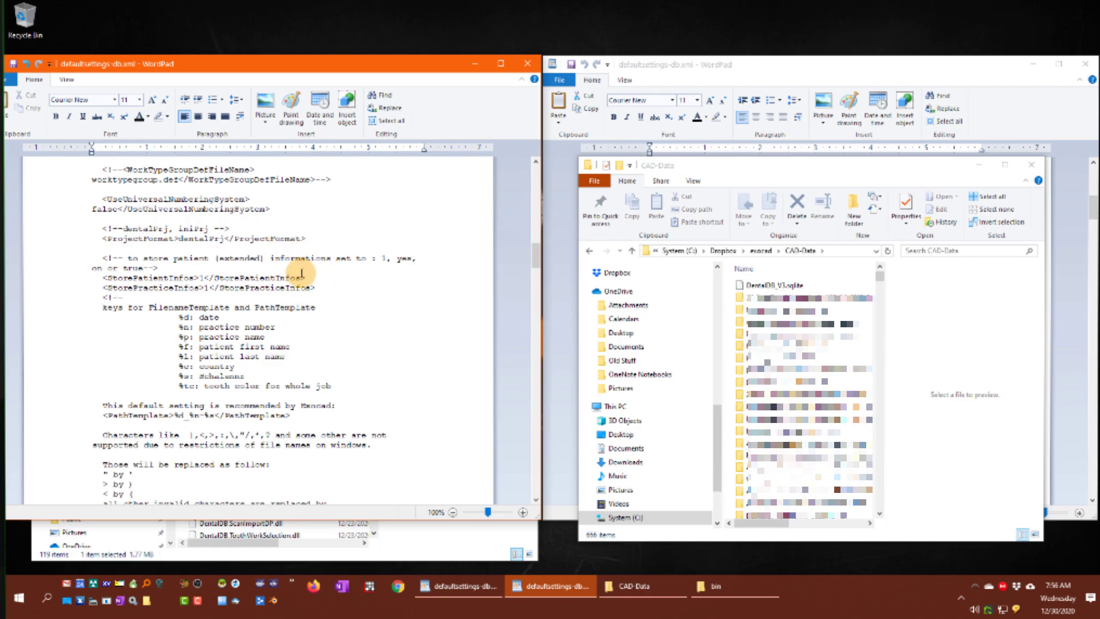
click(708, 65)
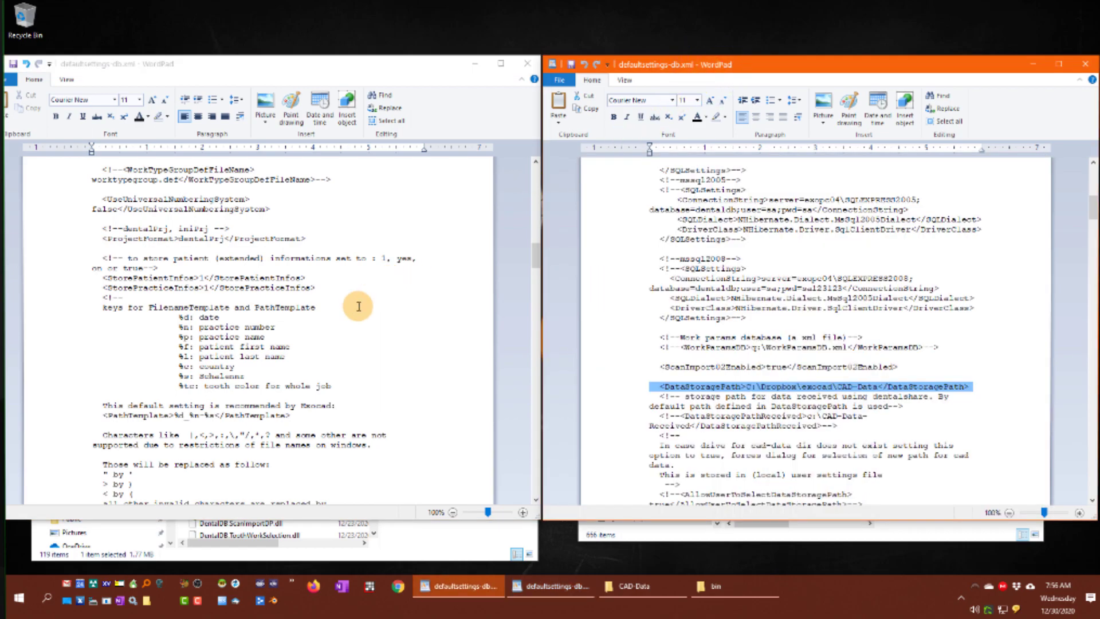
scroll(334, 266, down, 1)
scroll(334, 270, down, 1)
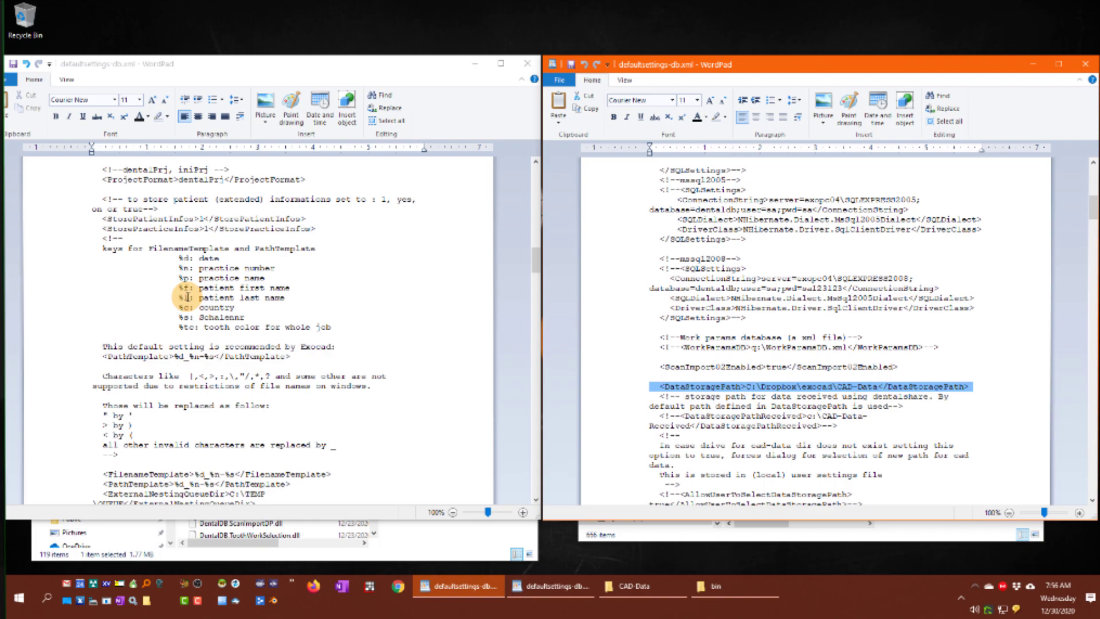
scroll(187, 297, down, 2)
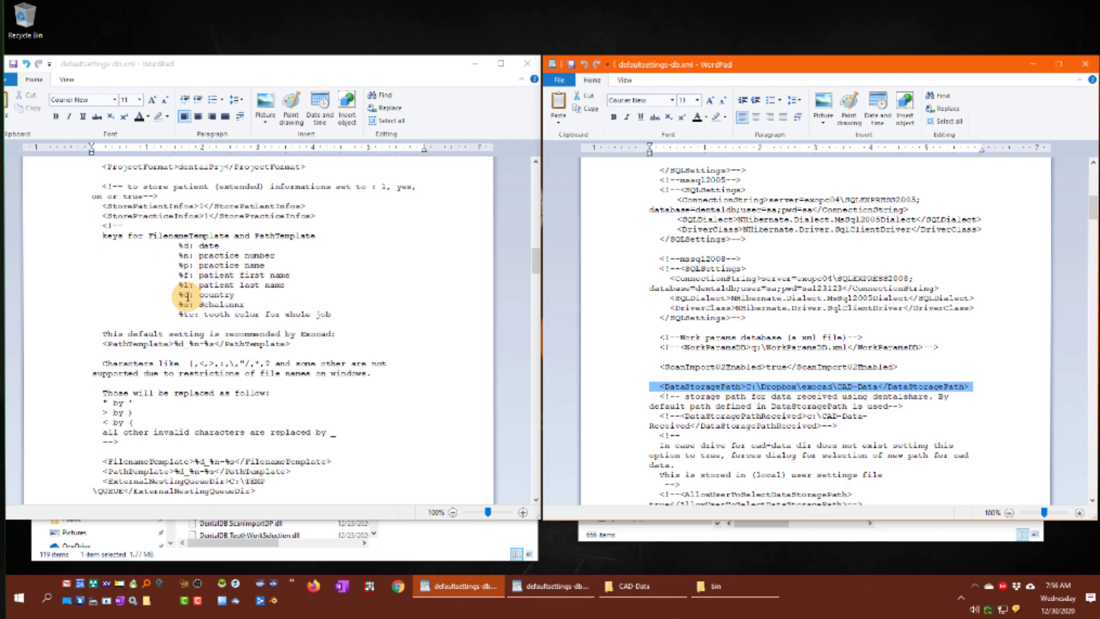